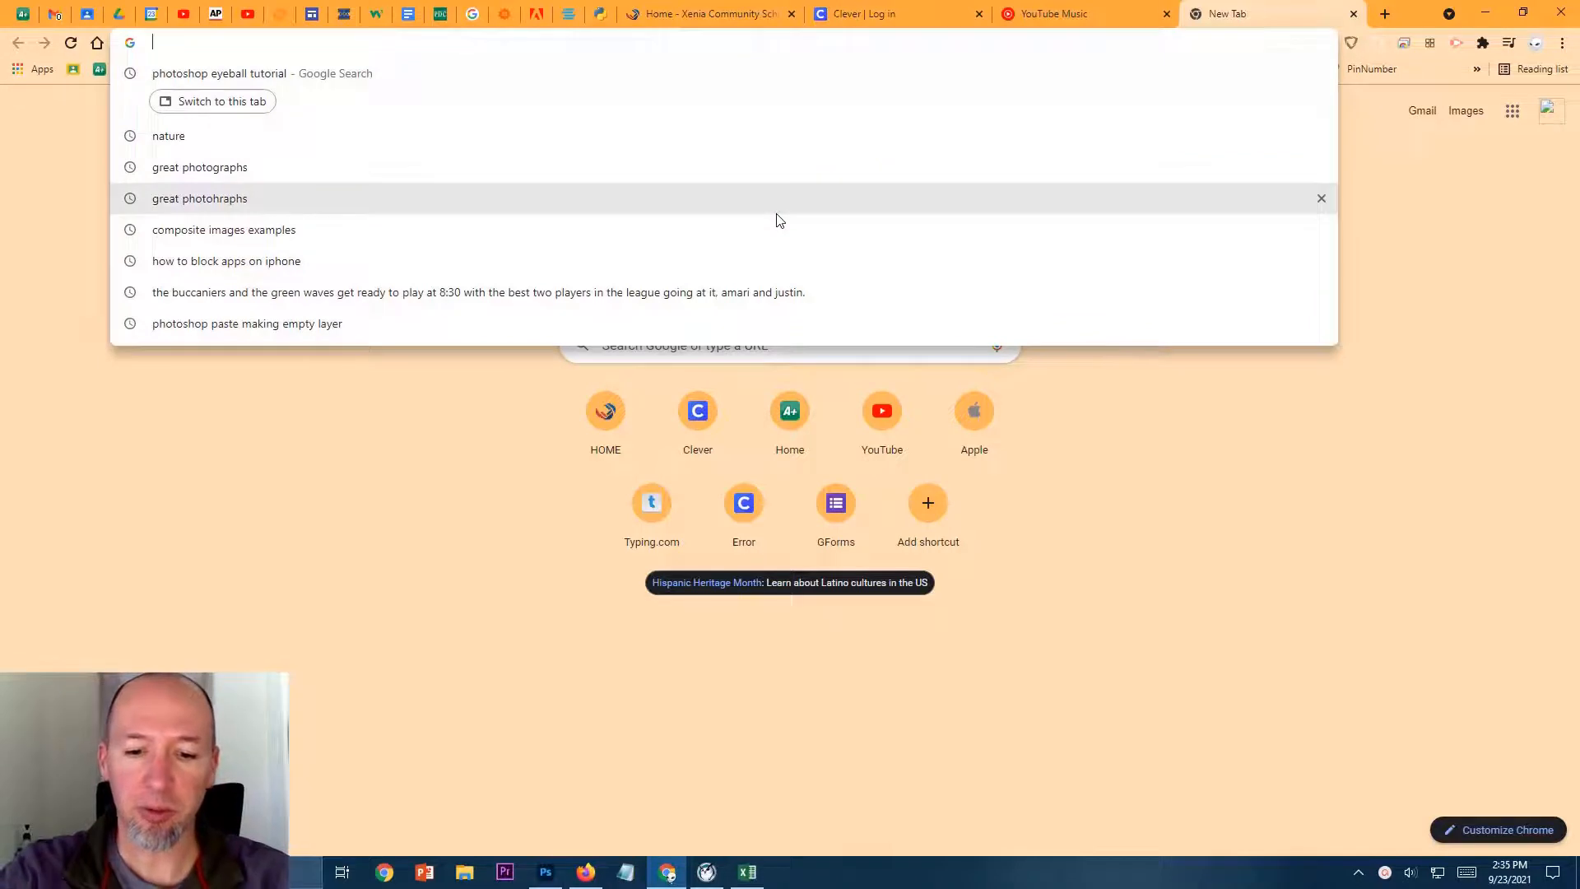
Step: Search Google Images for "colorful" and copy the multicoloured "Colour Abstract Colorful" picture from Pixabay
text(colorful)
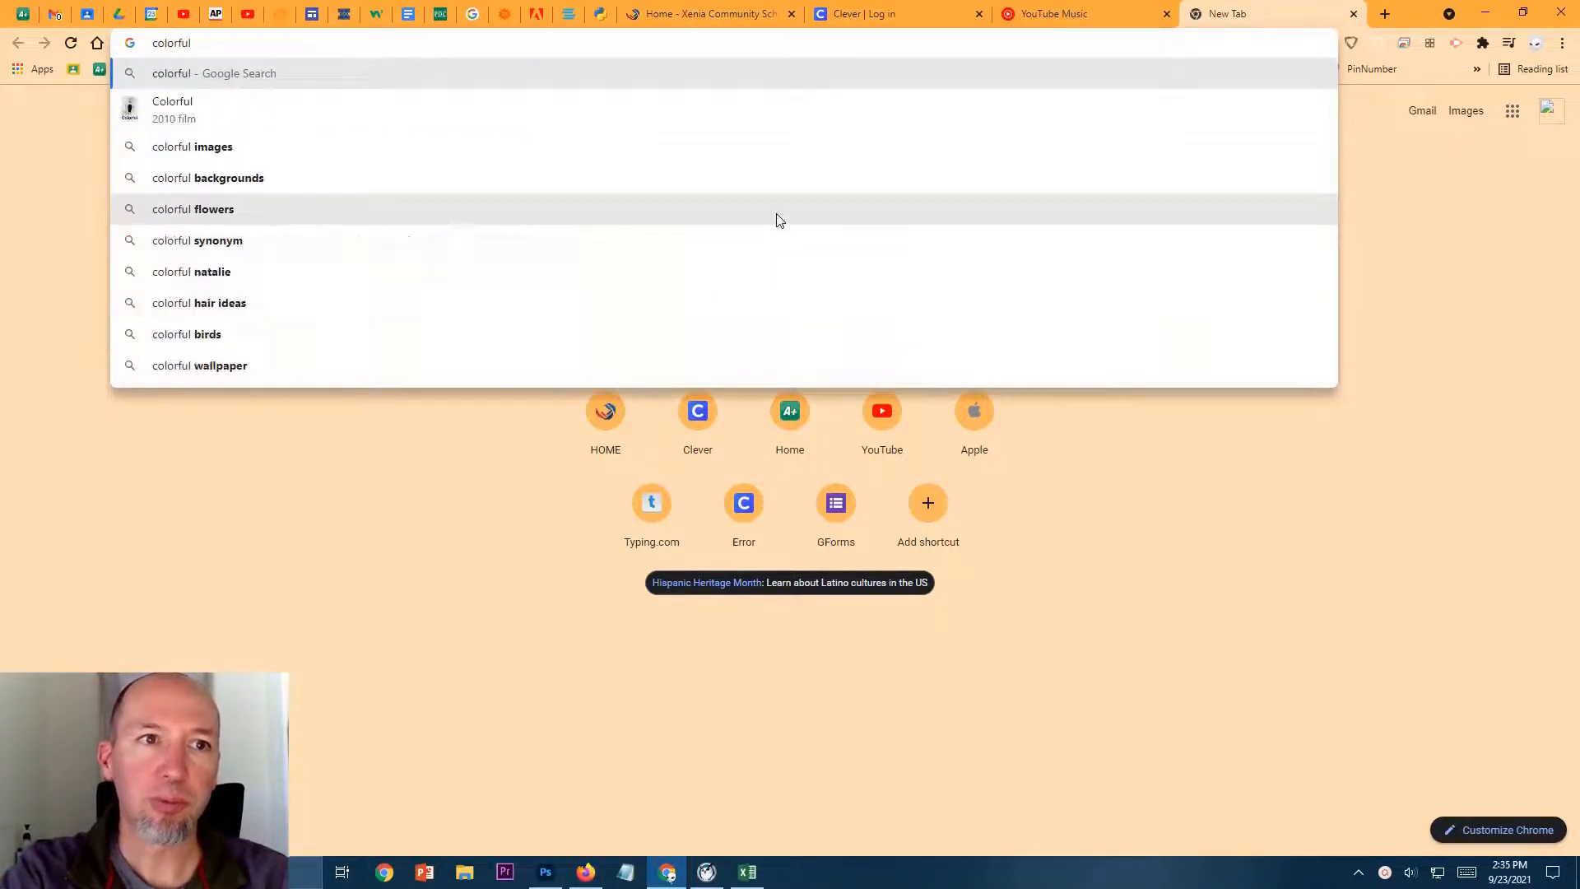
key(Return)
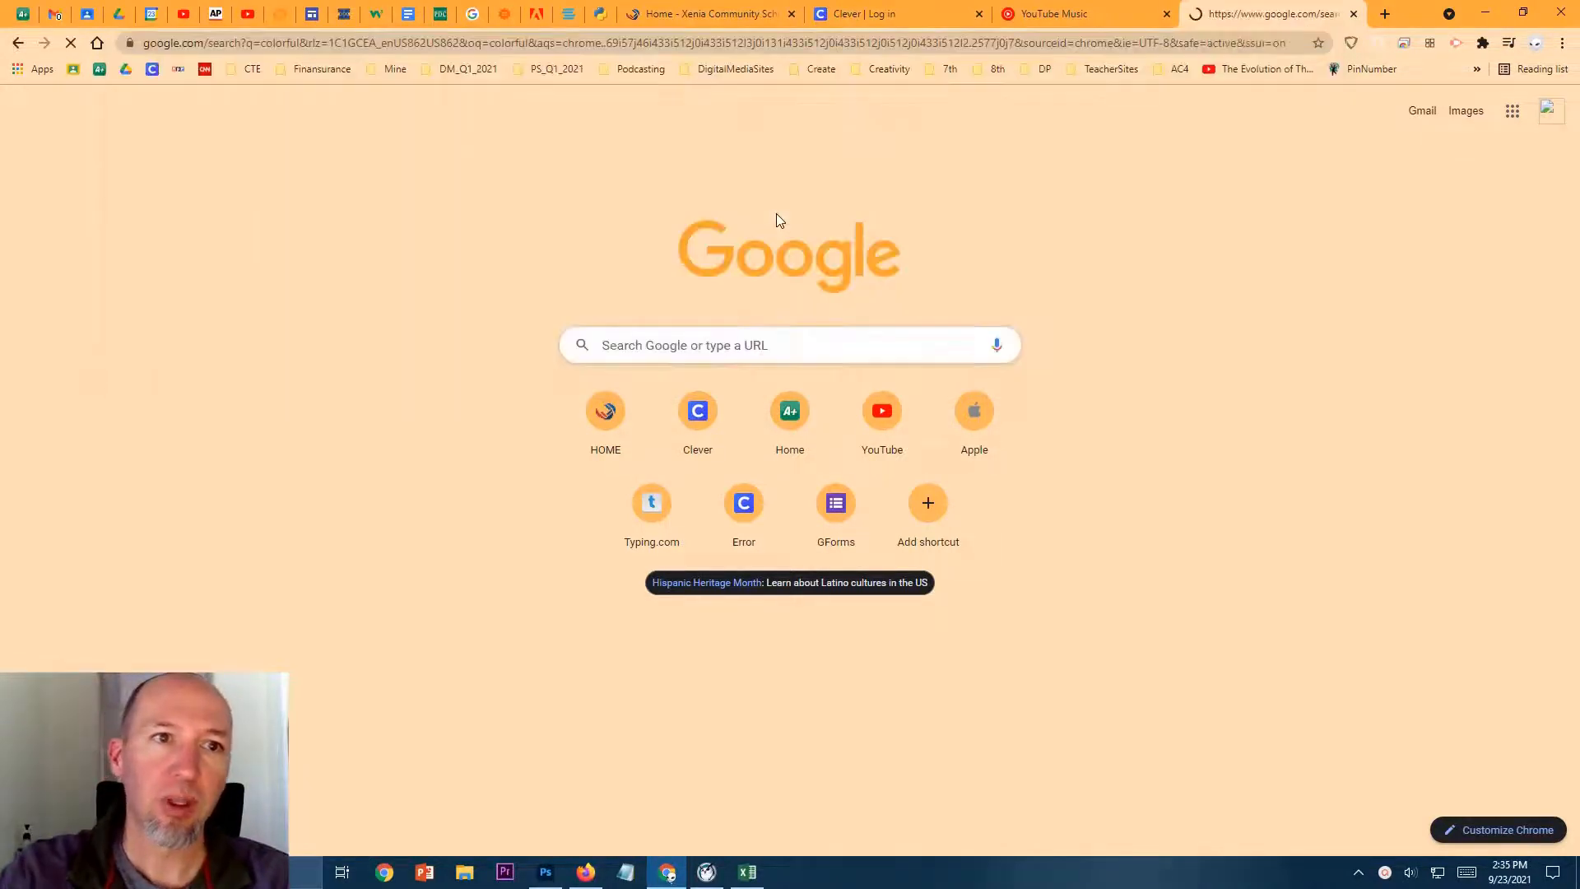
click(239, 187)
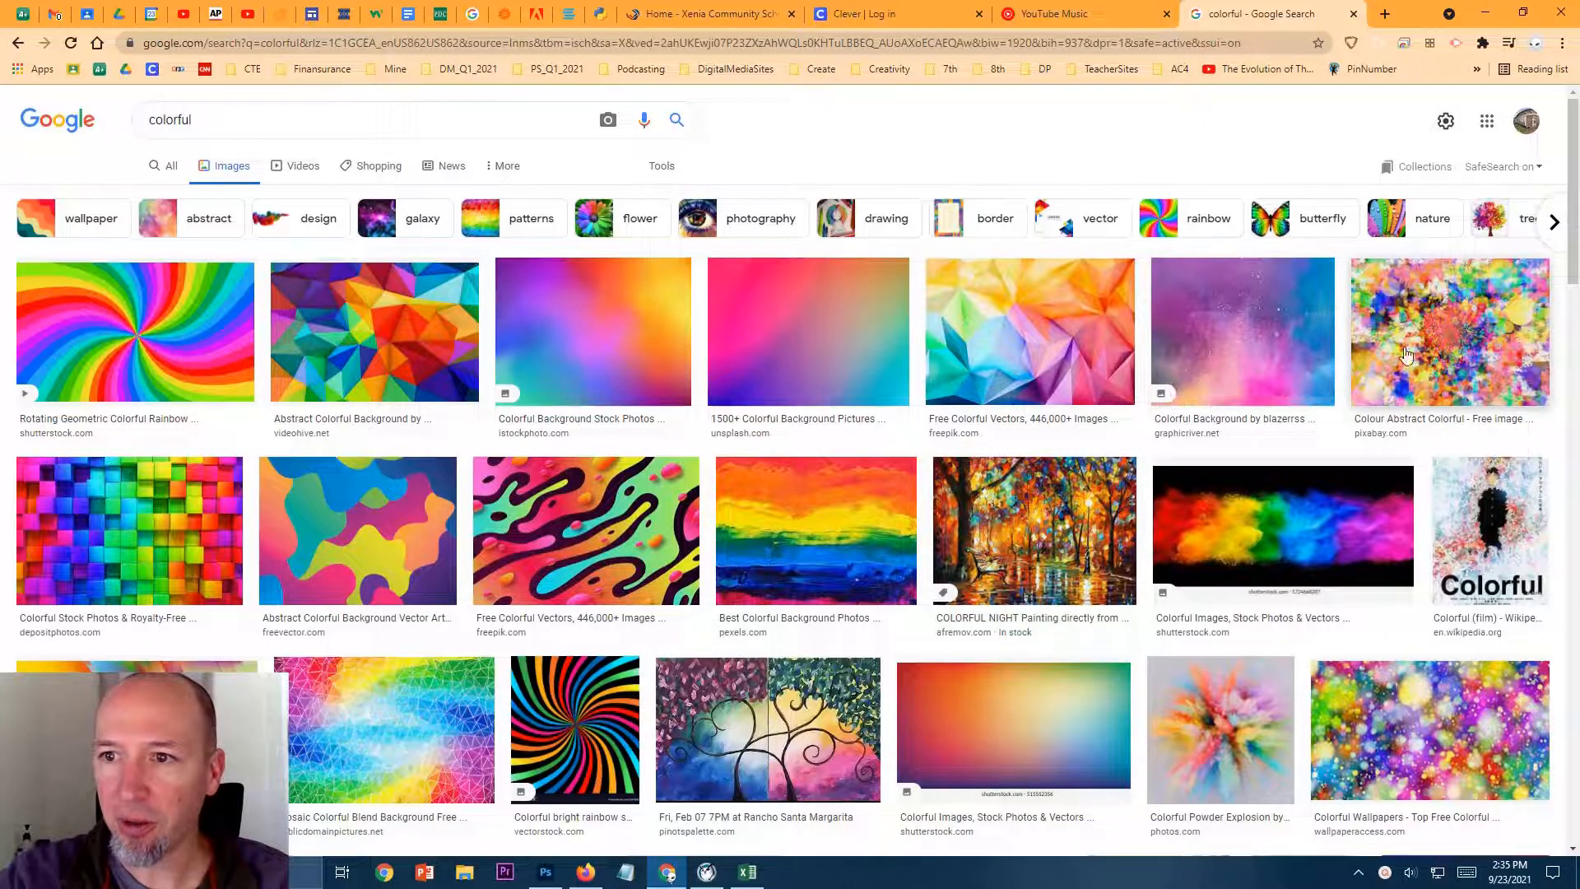
click(1459, 350)
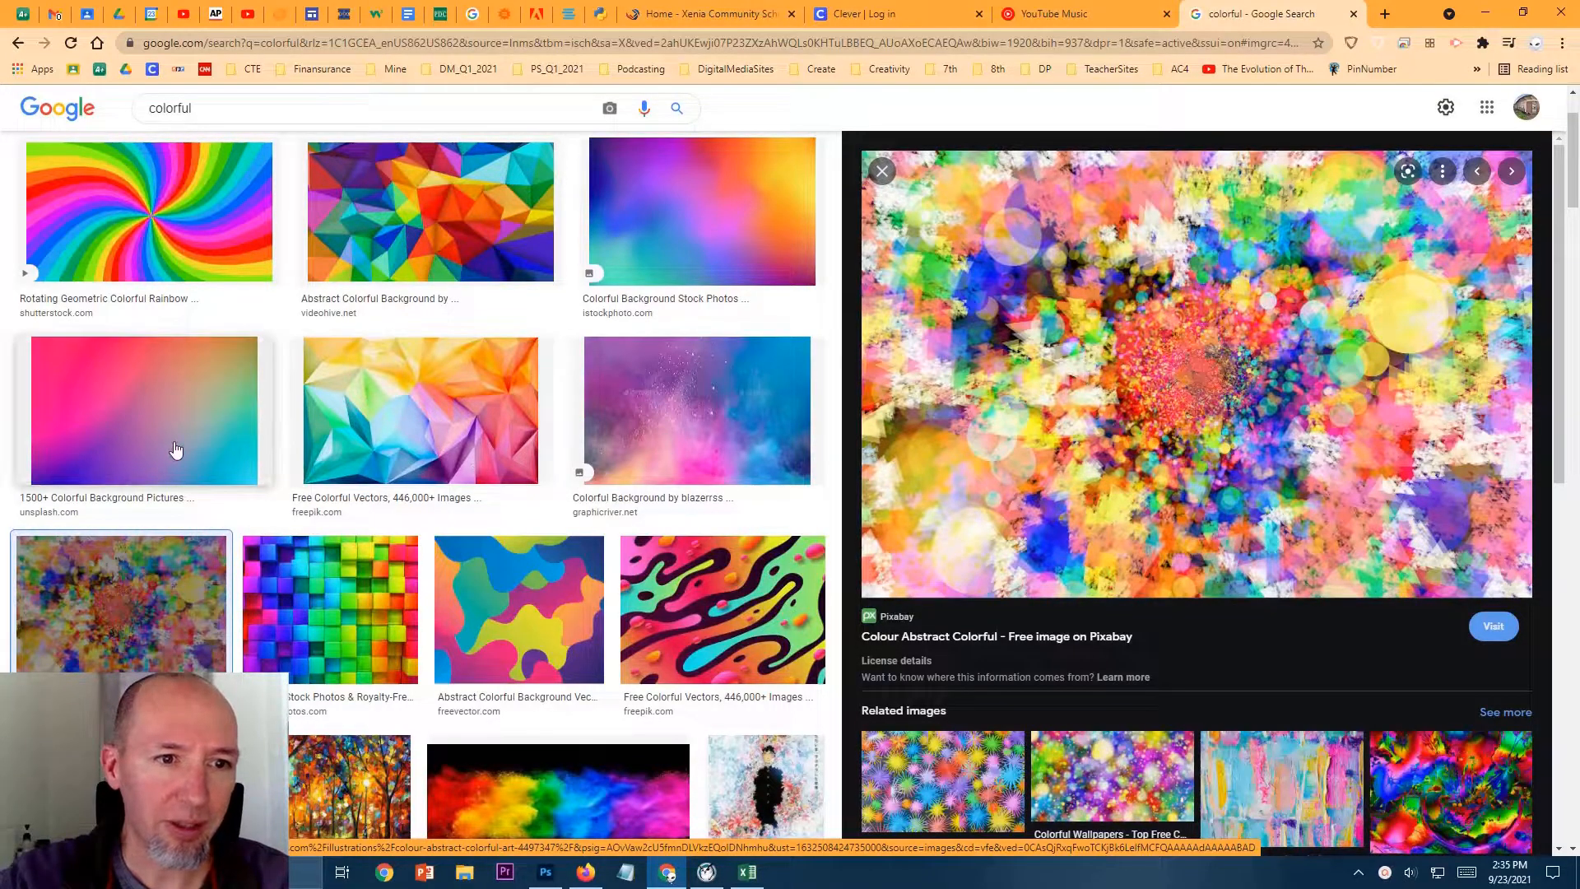
right_click(1212, 416)
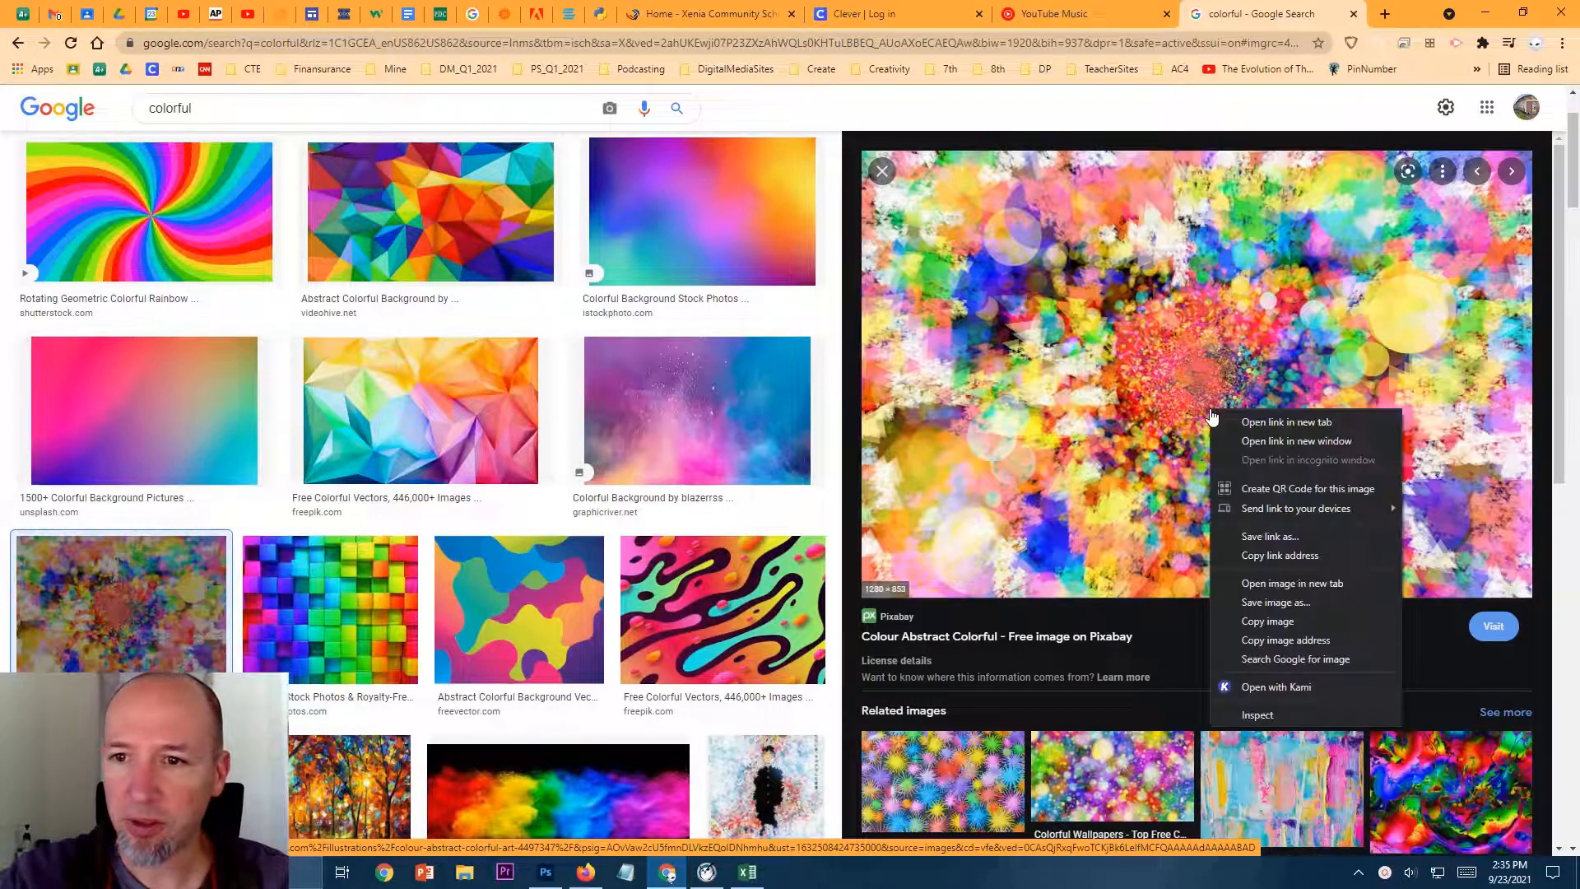
click(1277, 621)
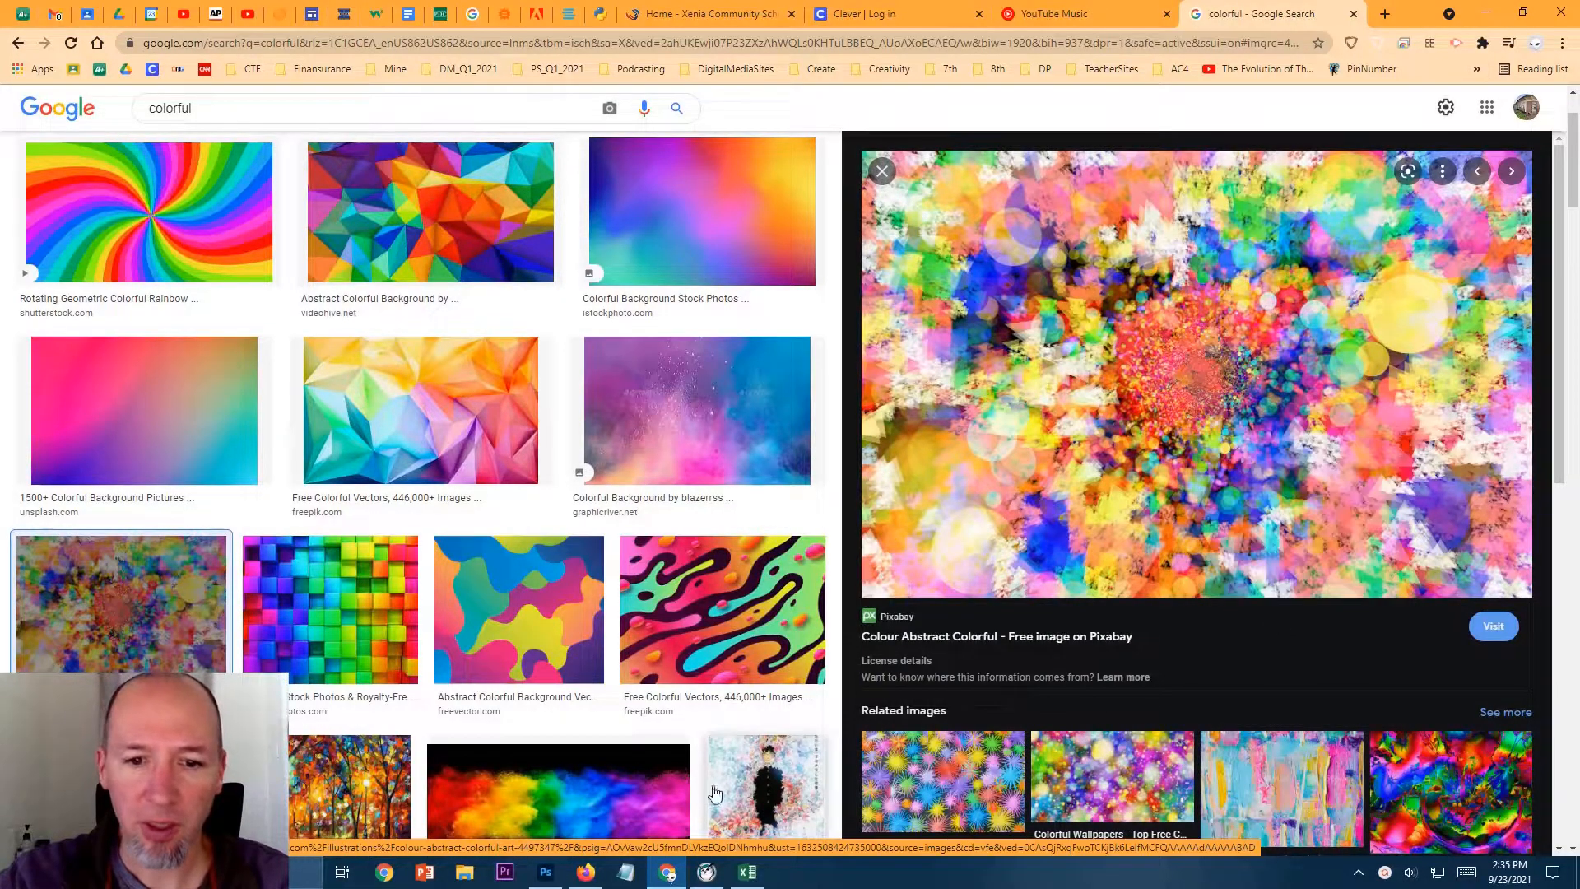
Step: Switch to Photoshop, paste the copied picture into the blank document and scale it up proportionally to about 204%
click(557, 871)
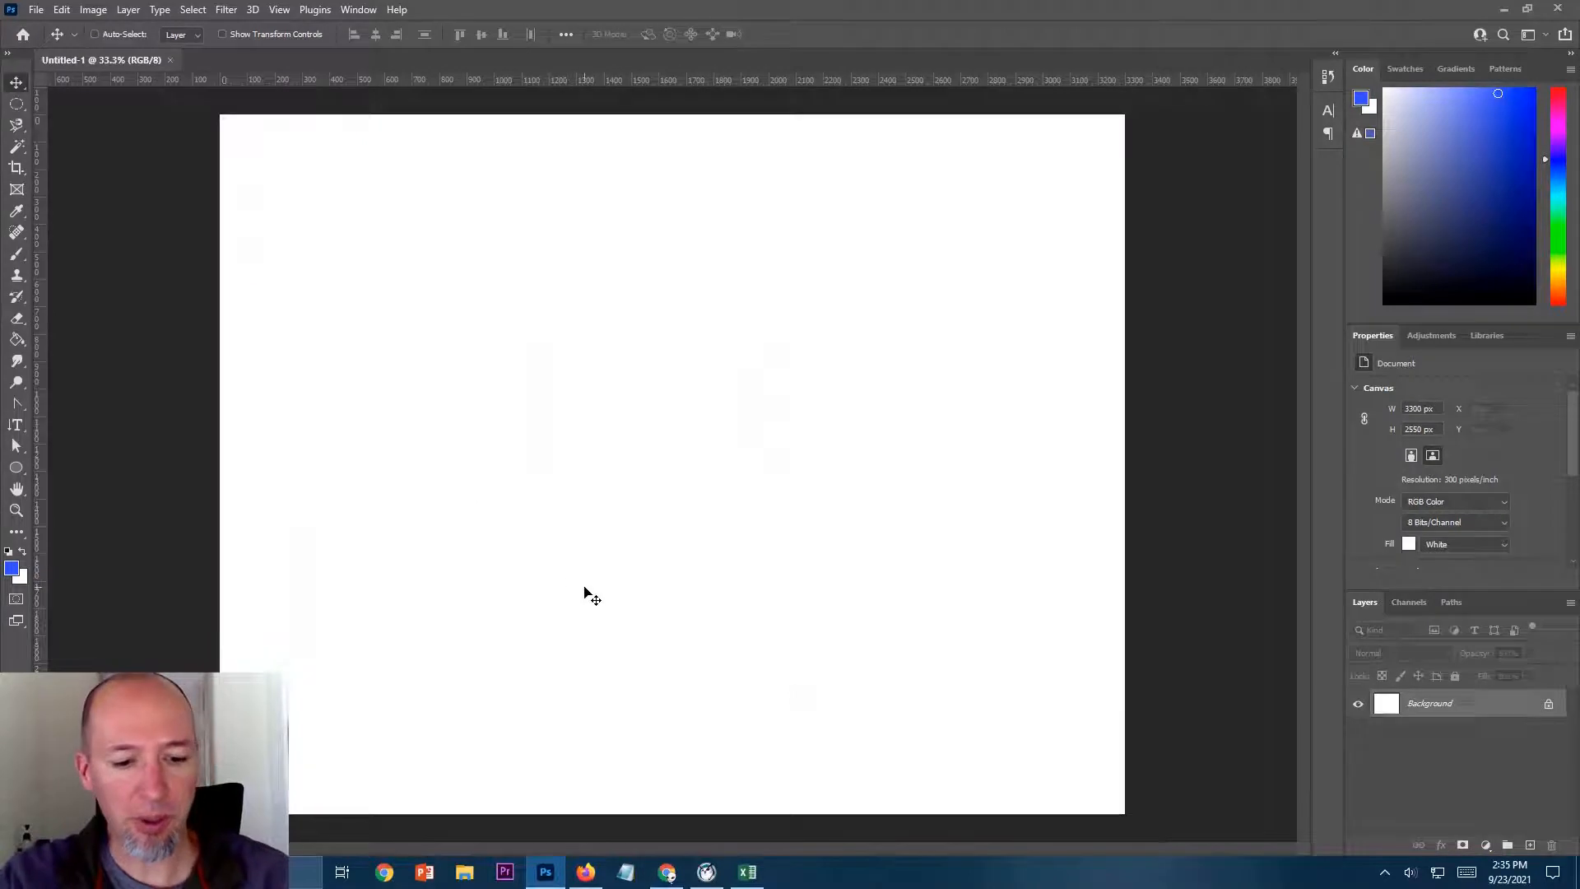
key(ctrl+v)
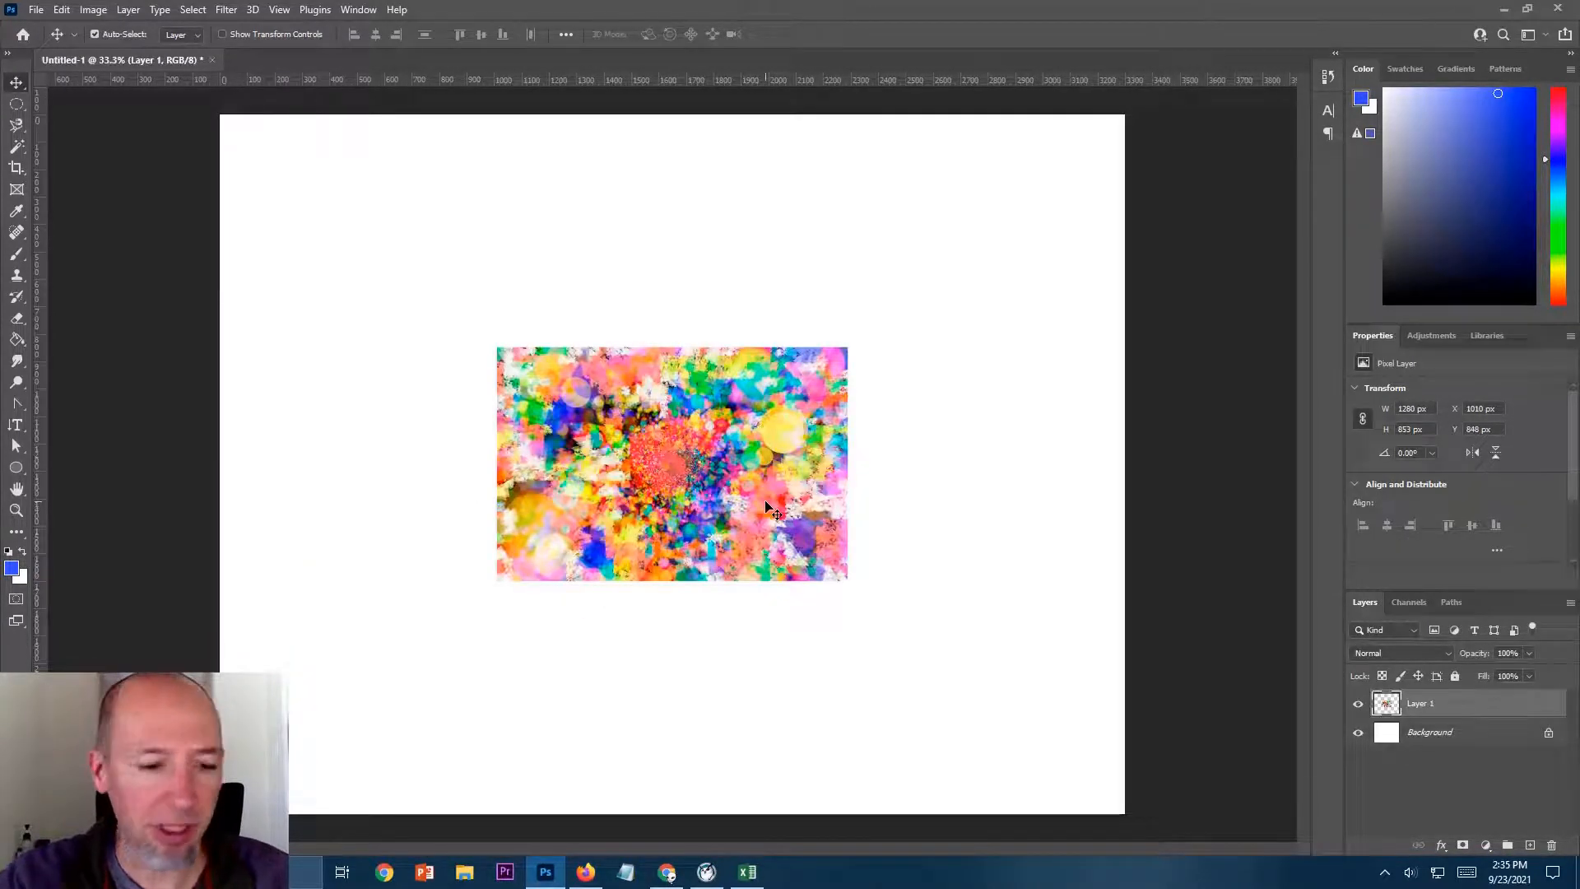
key(ctrl+t)
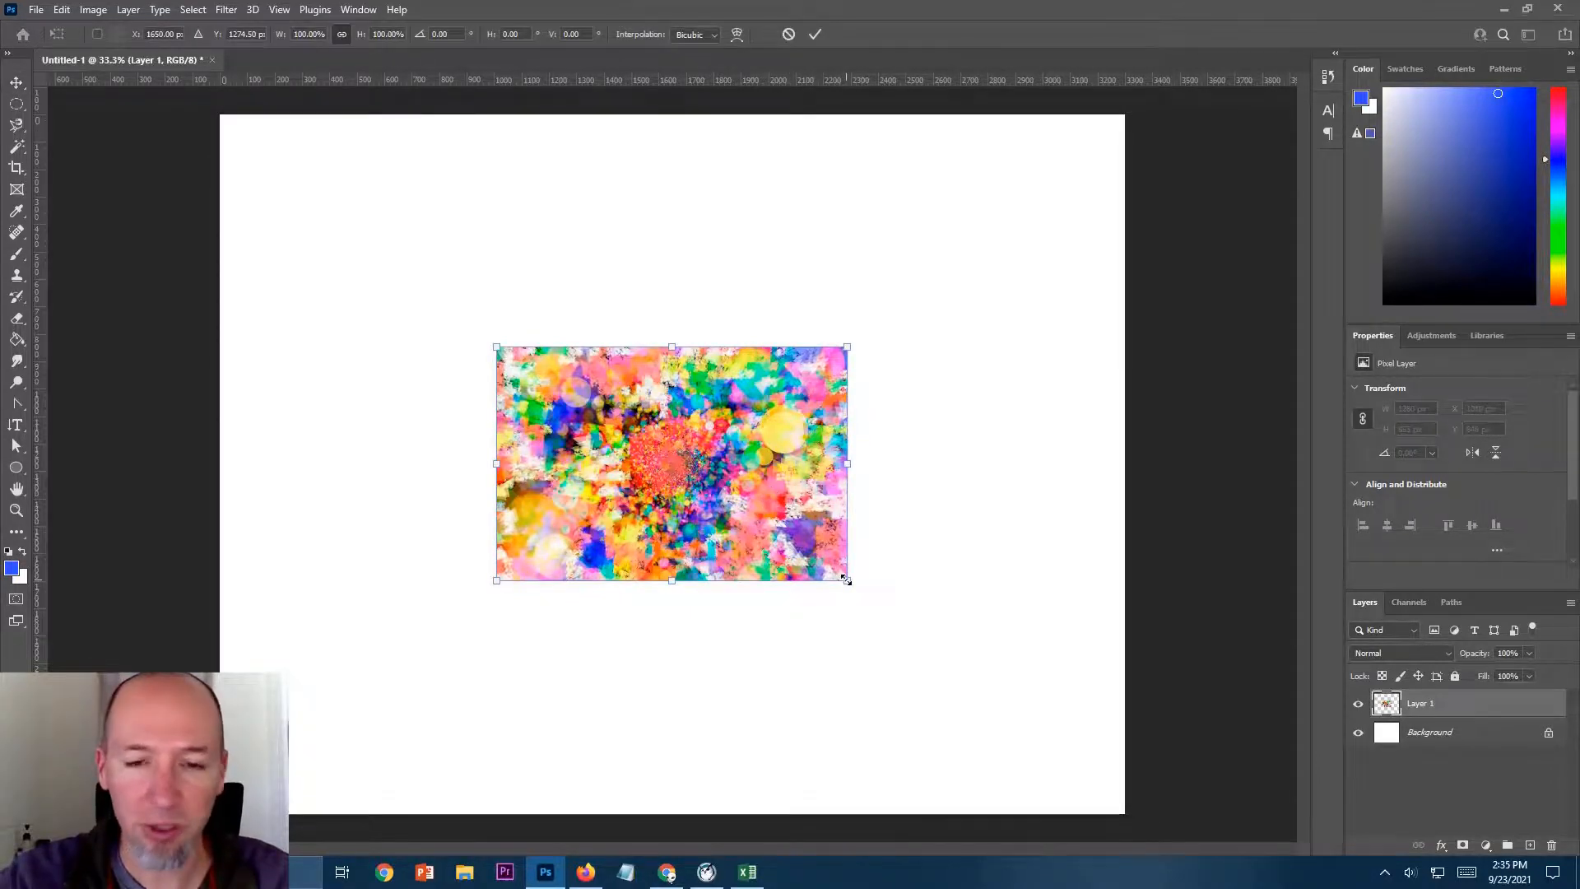
drag(846, 581, 1041, 708)
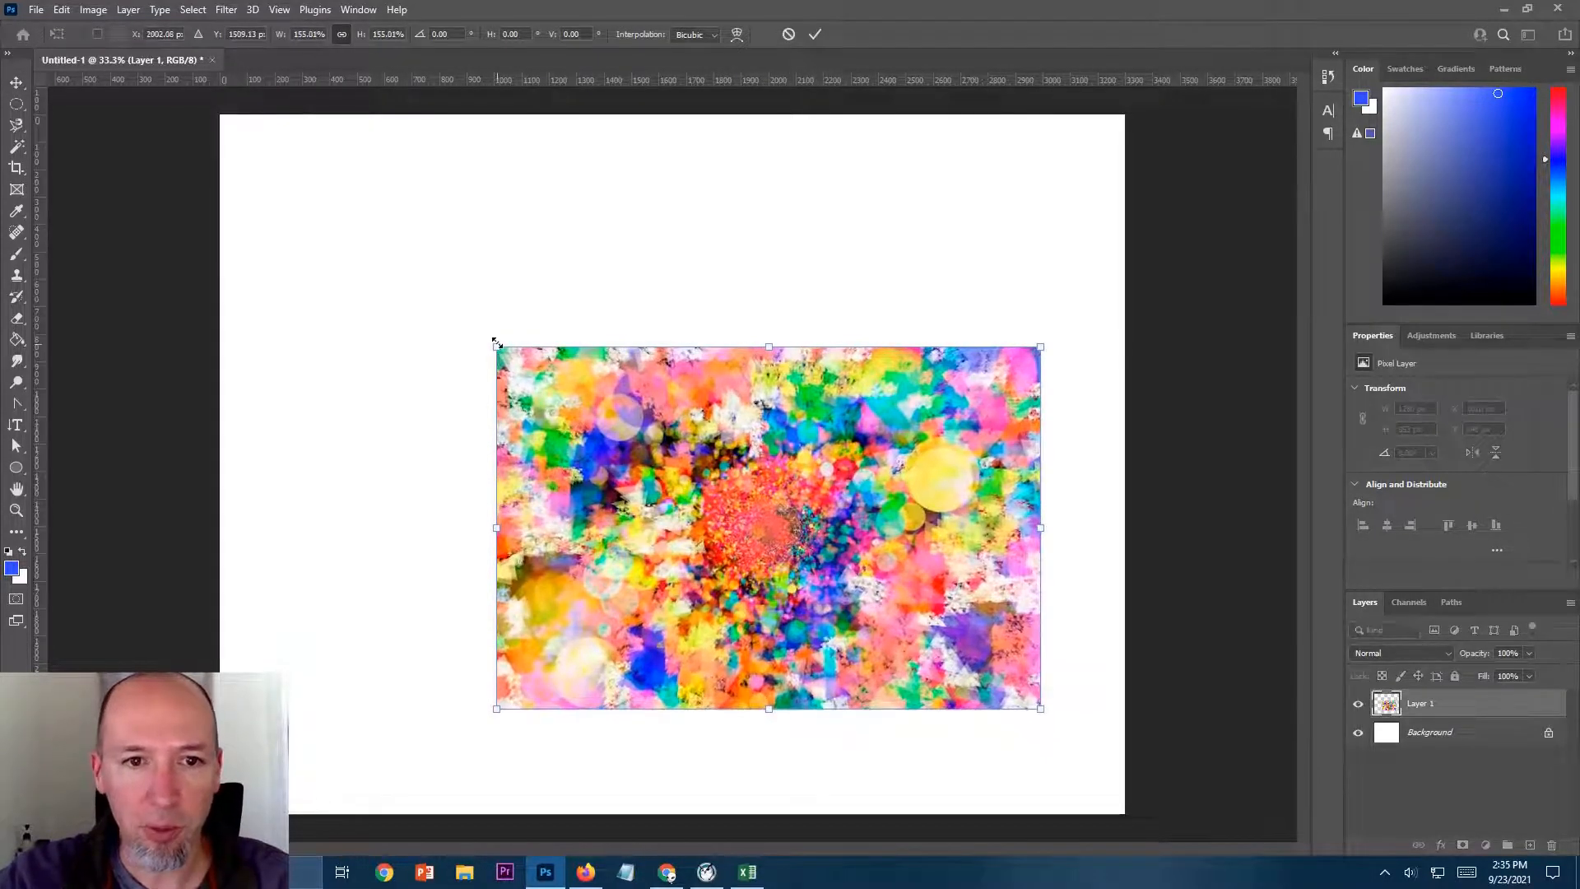
drag(496, 344, 326, 234)
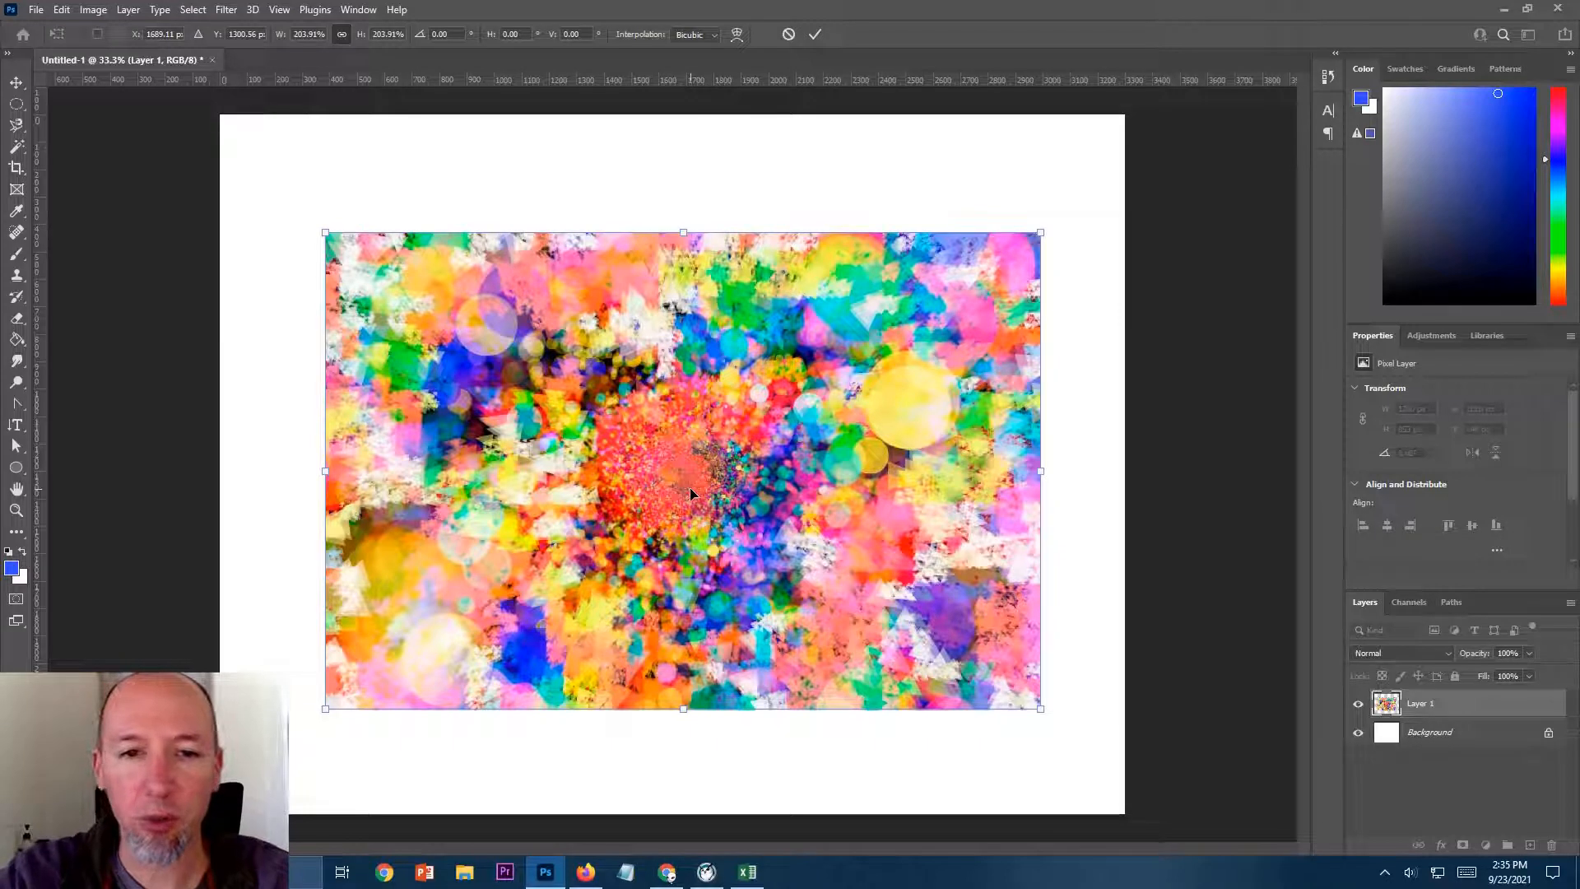
key(Return)
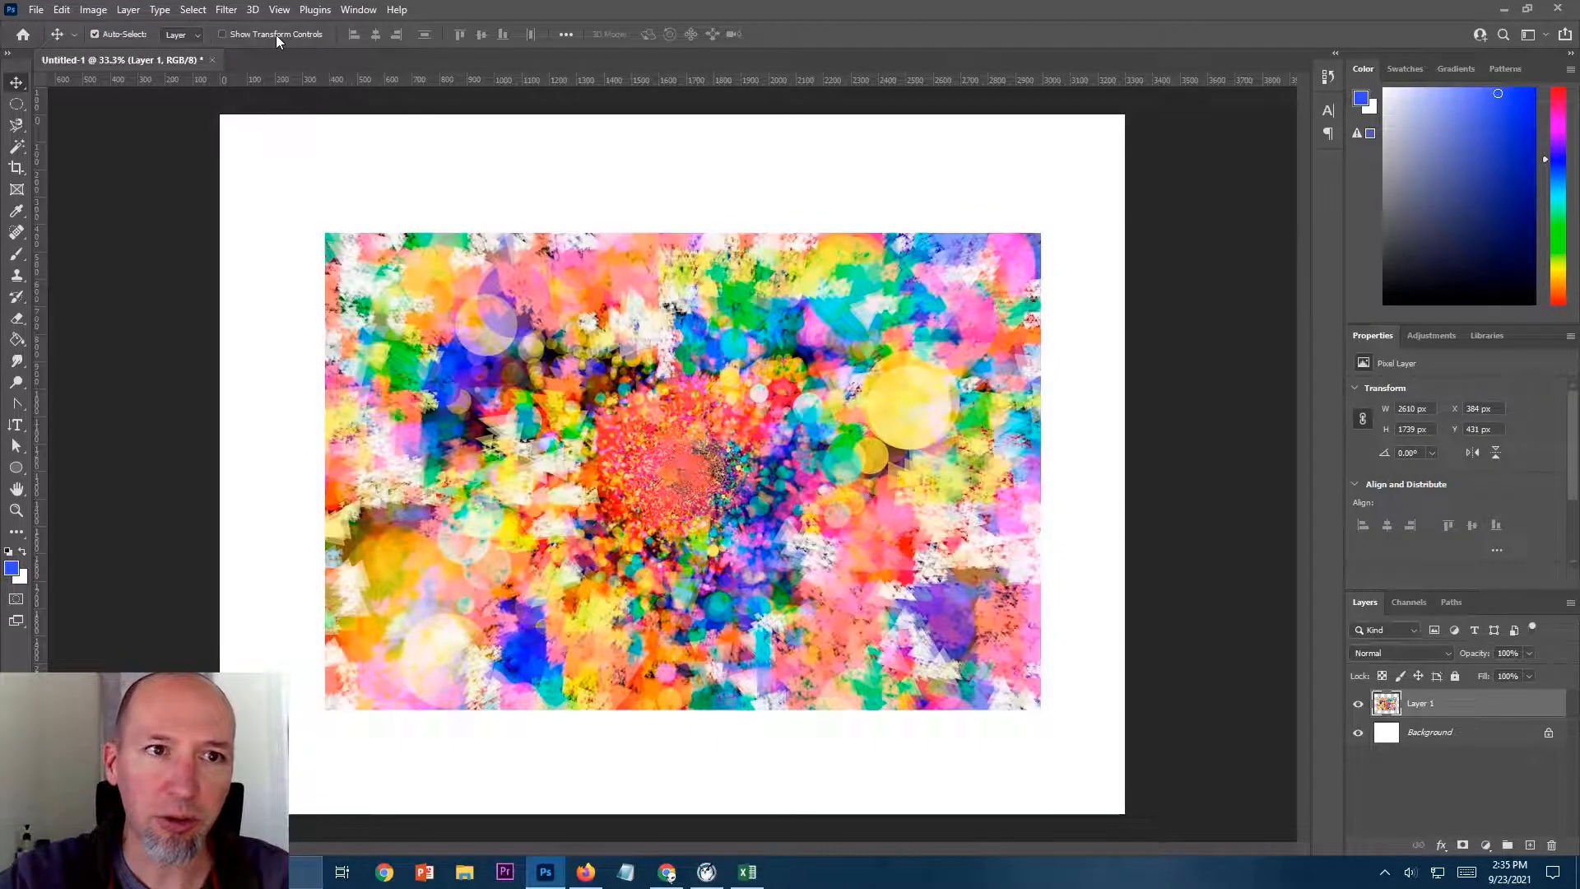
Step: Copy a single-pixel row from the lower part of the picture onto its own layer, and hide the picture layer
click(24, 104)
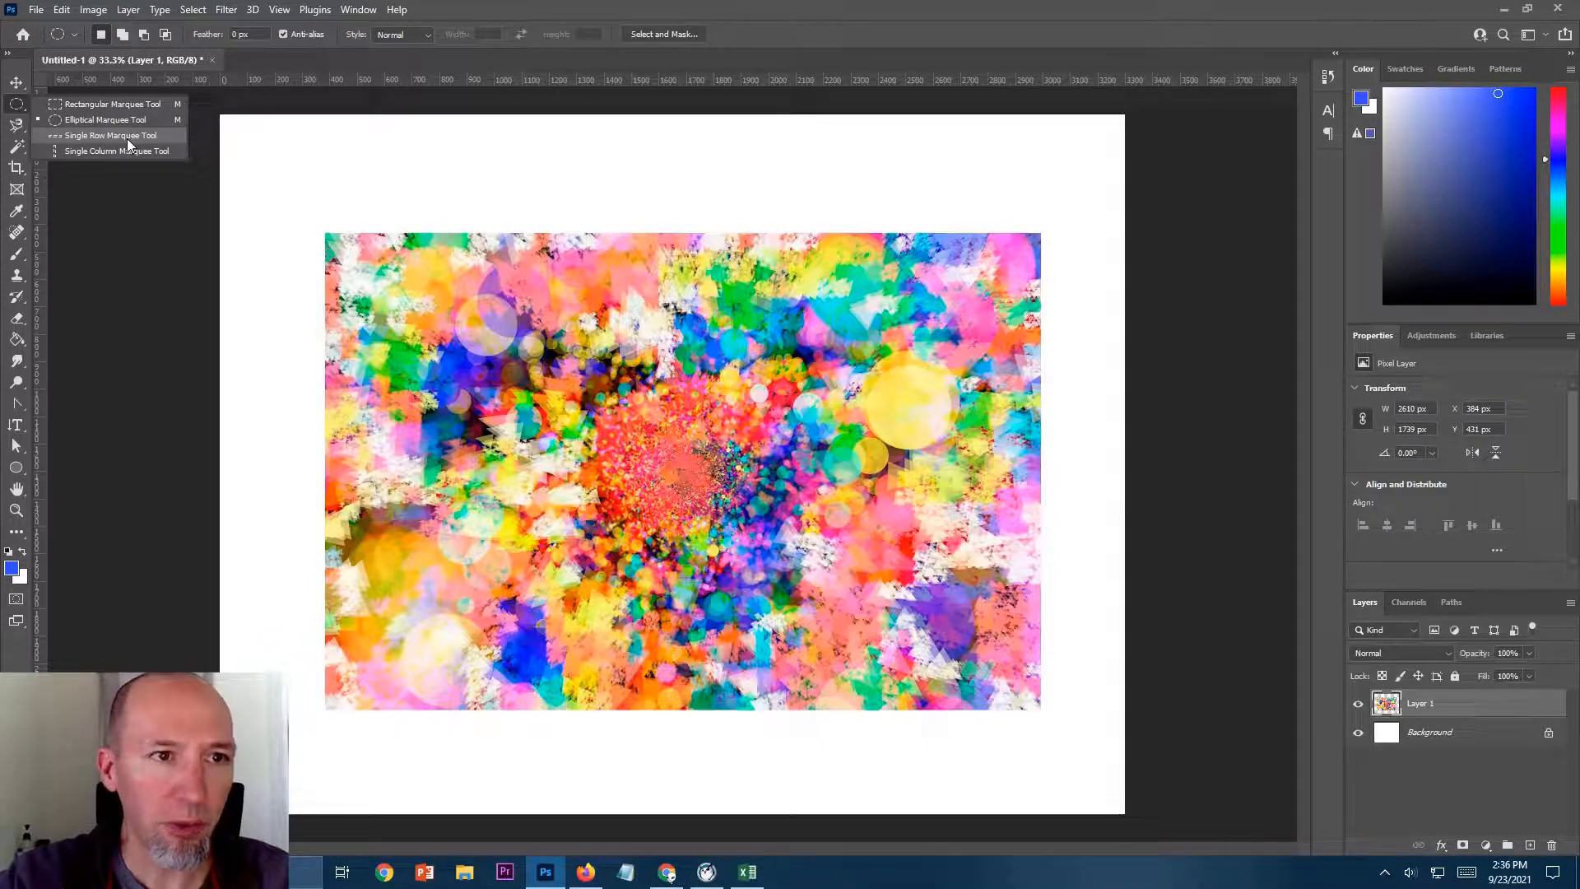
click(123, 137)
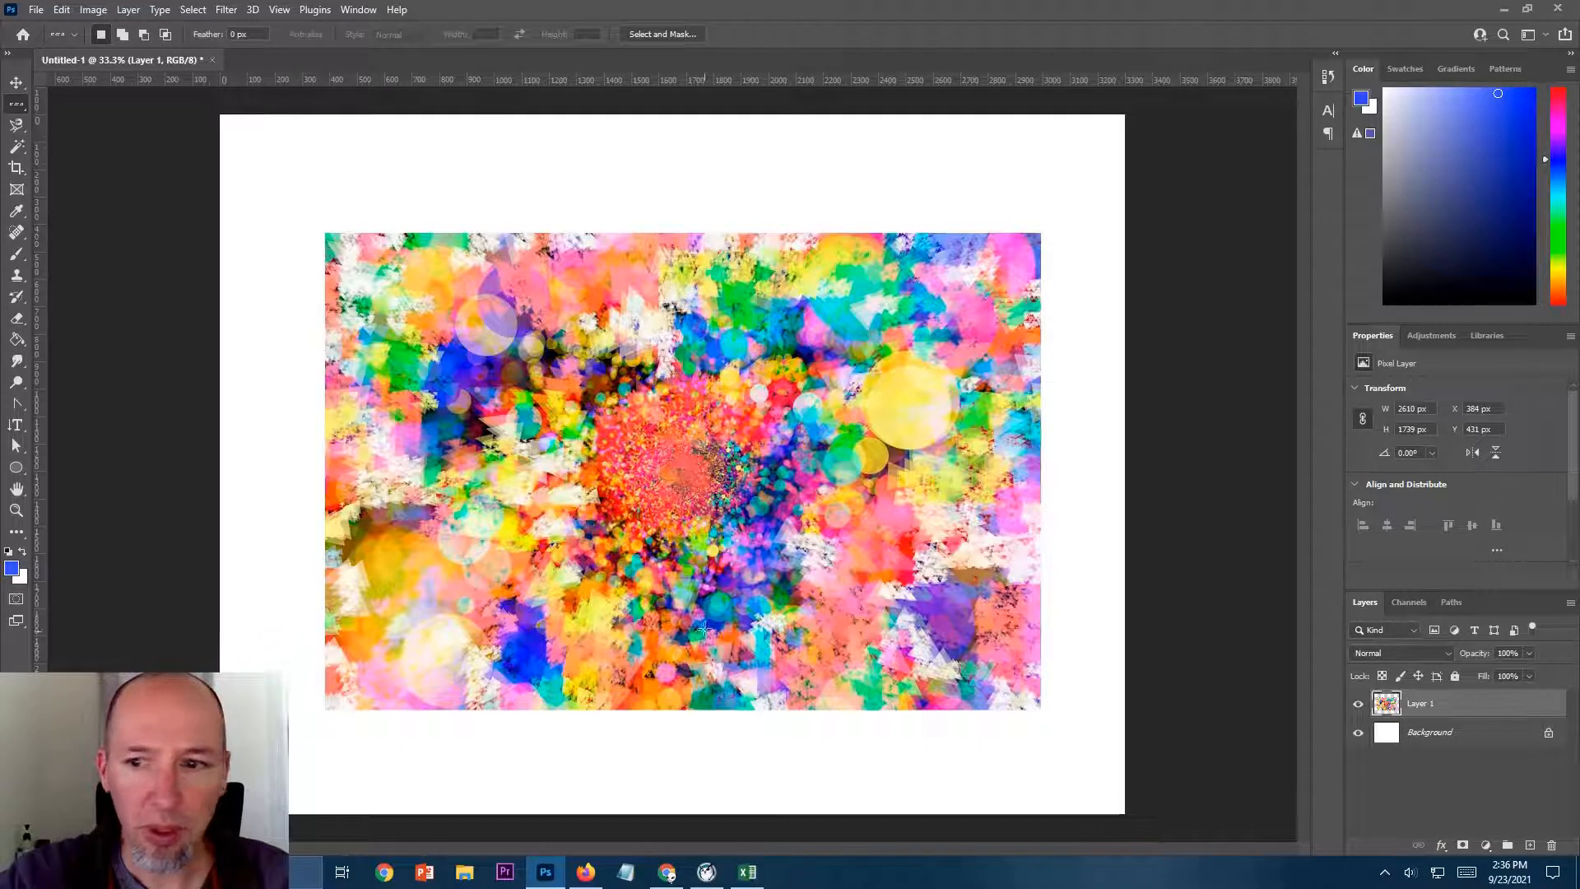
click(673, 623)
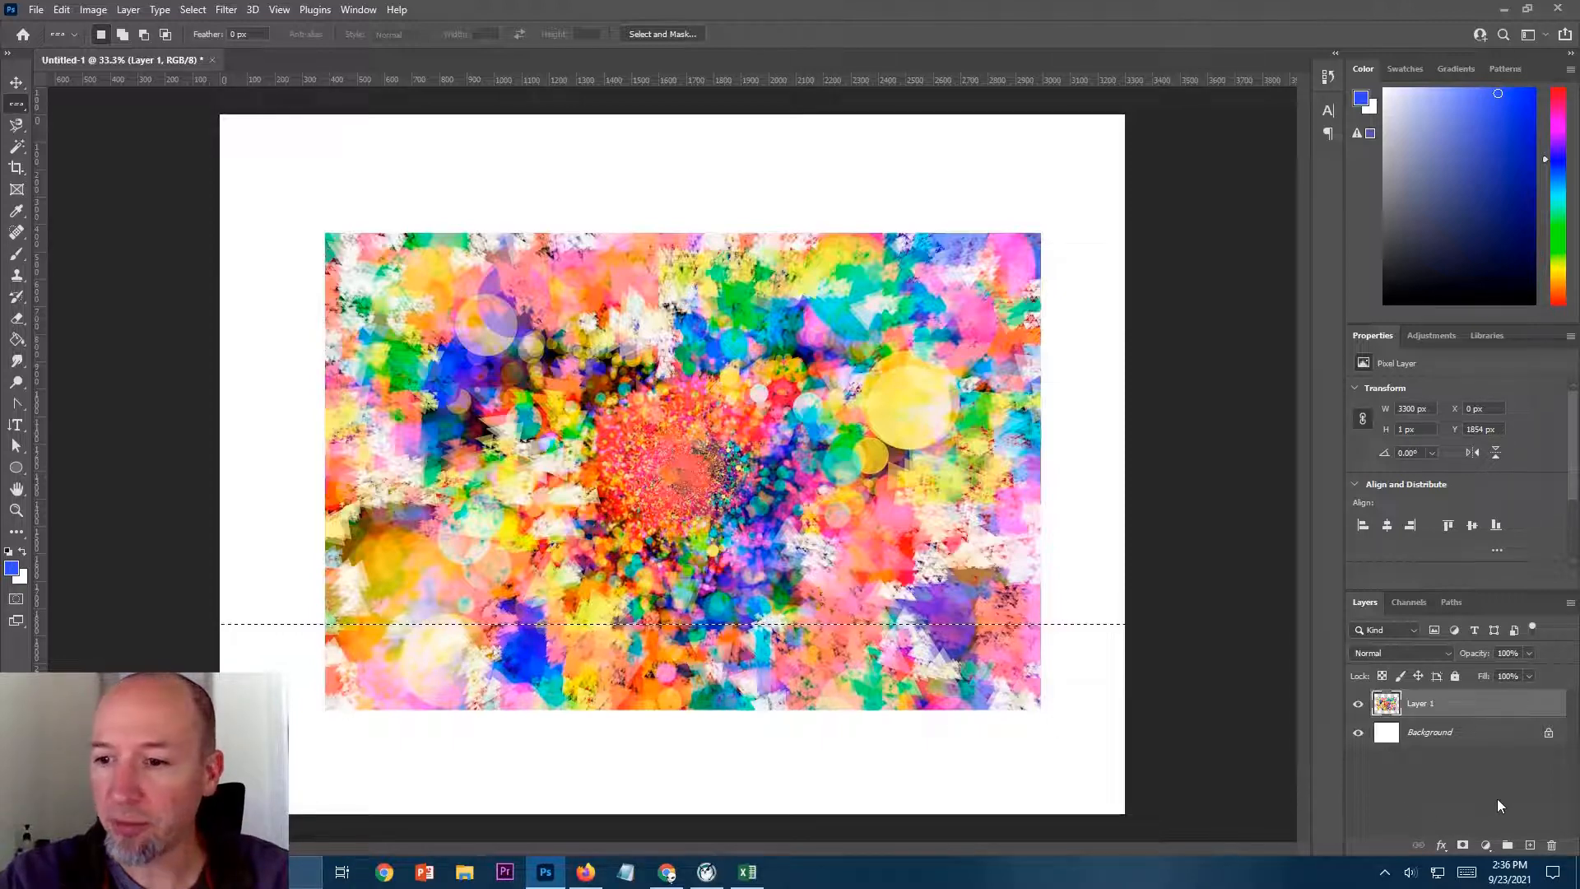
click(1531, 845)
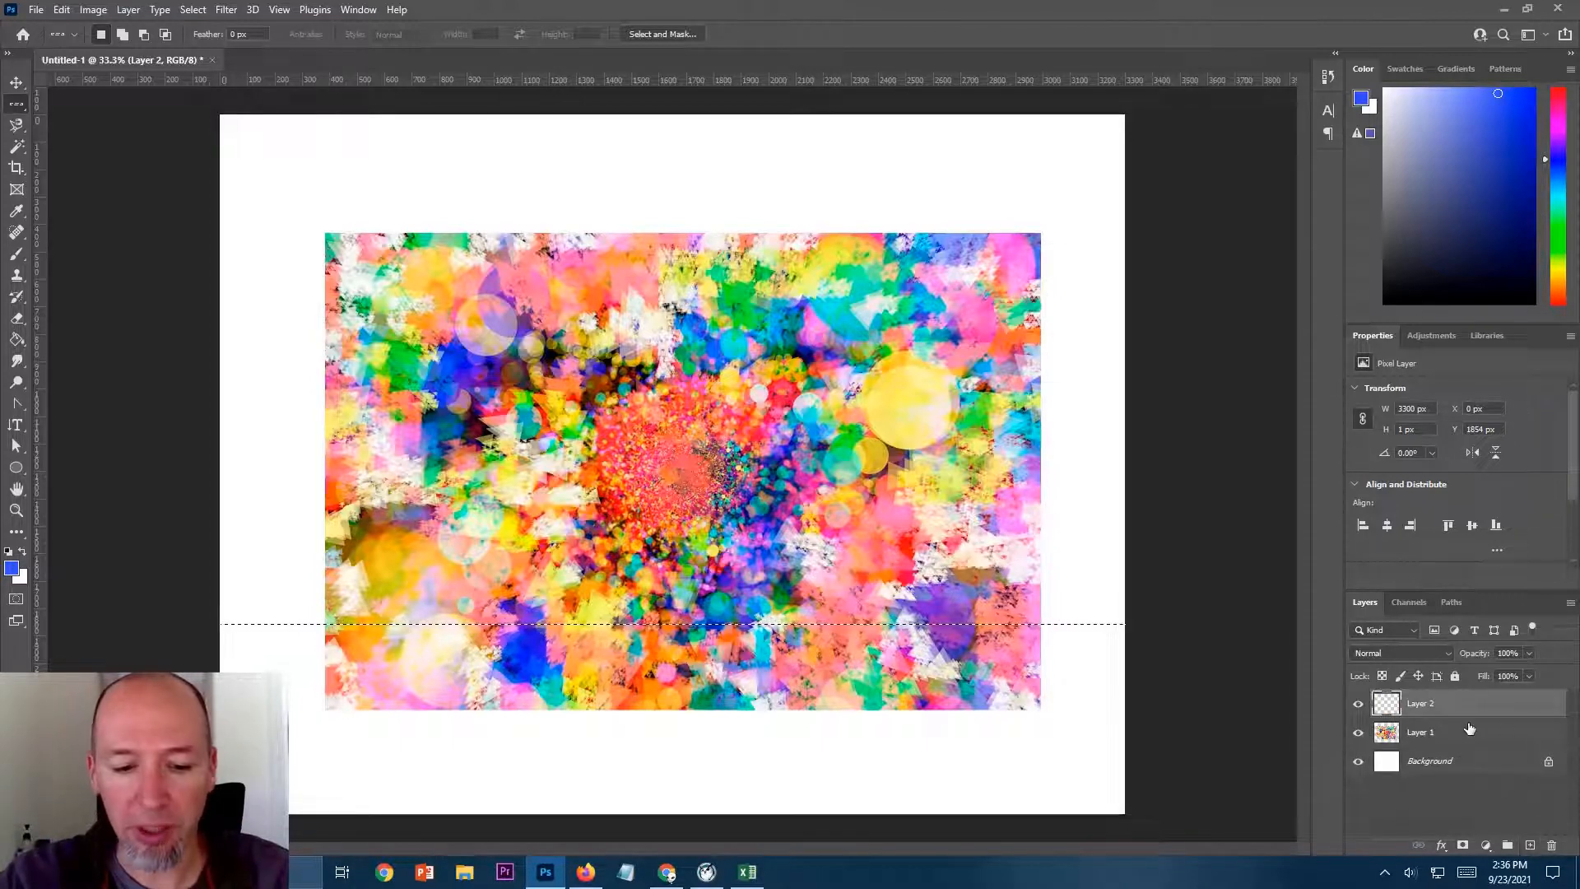
key(ctrl+v)
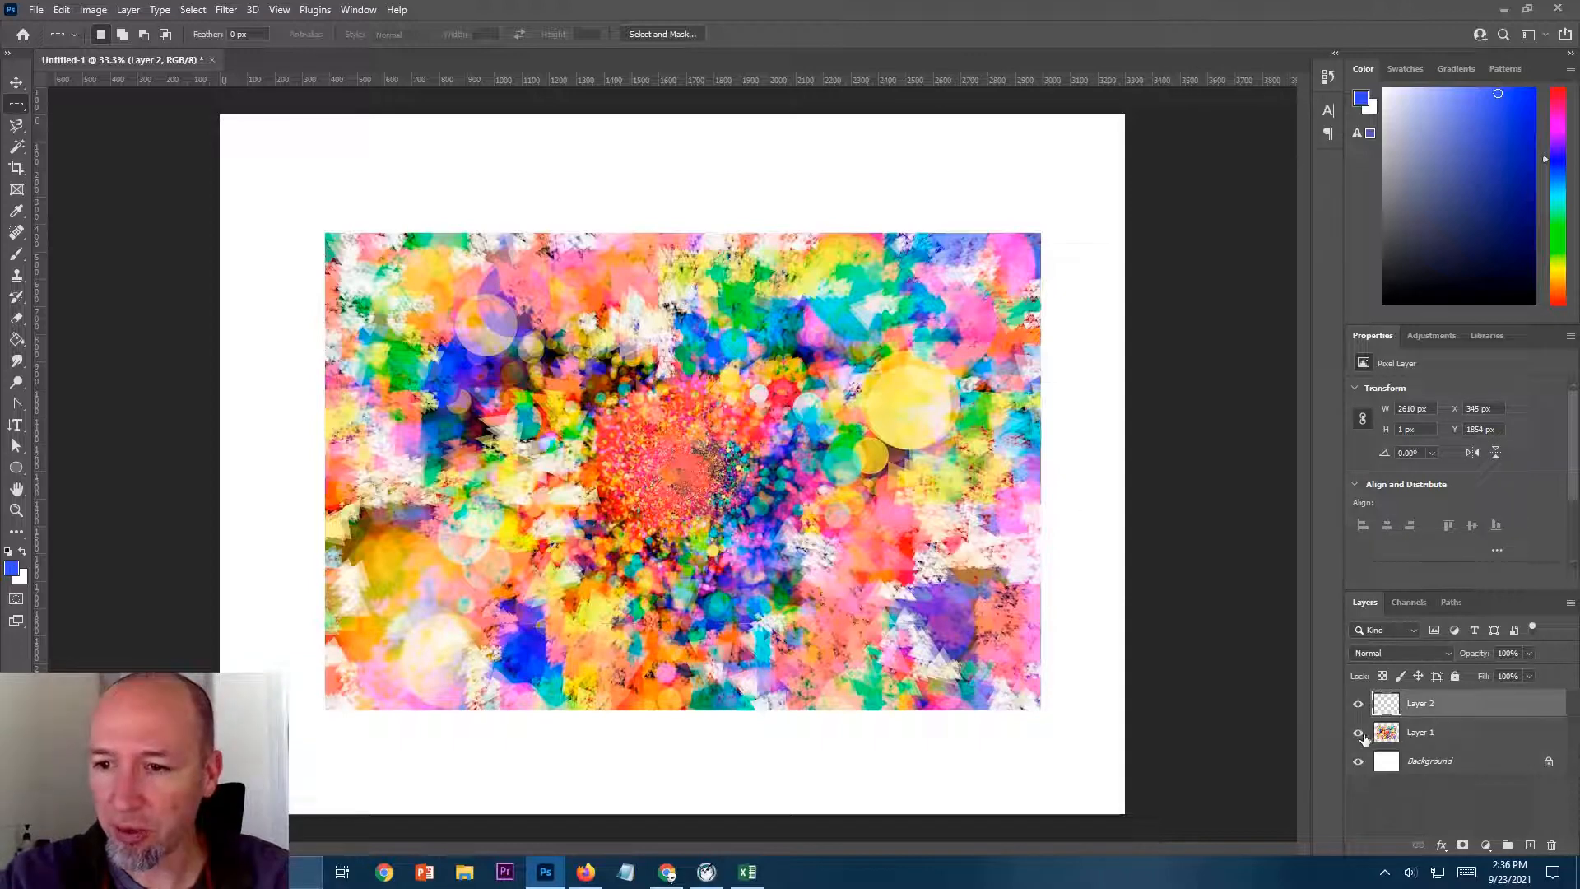
click(1359, 734)
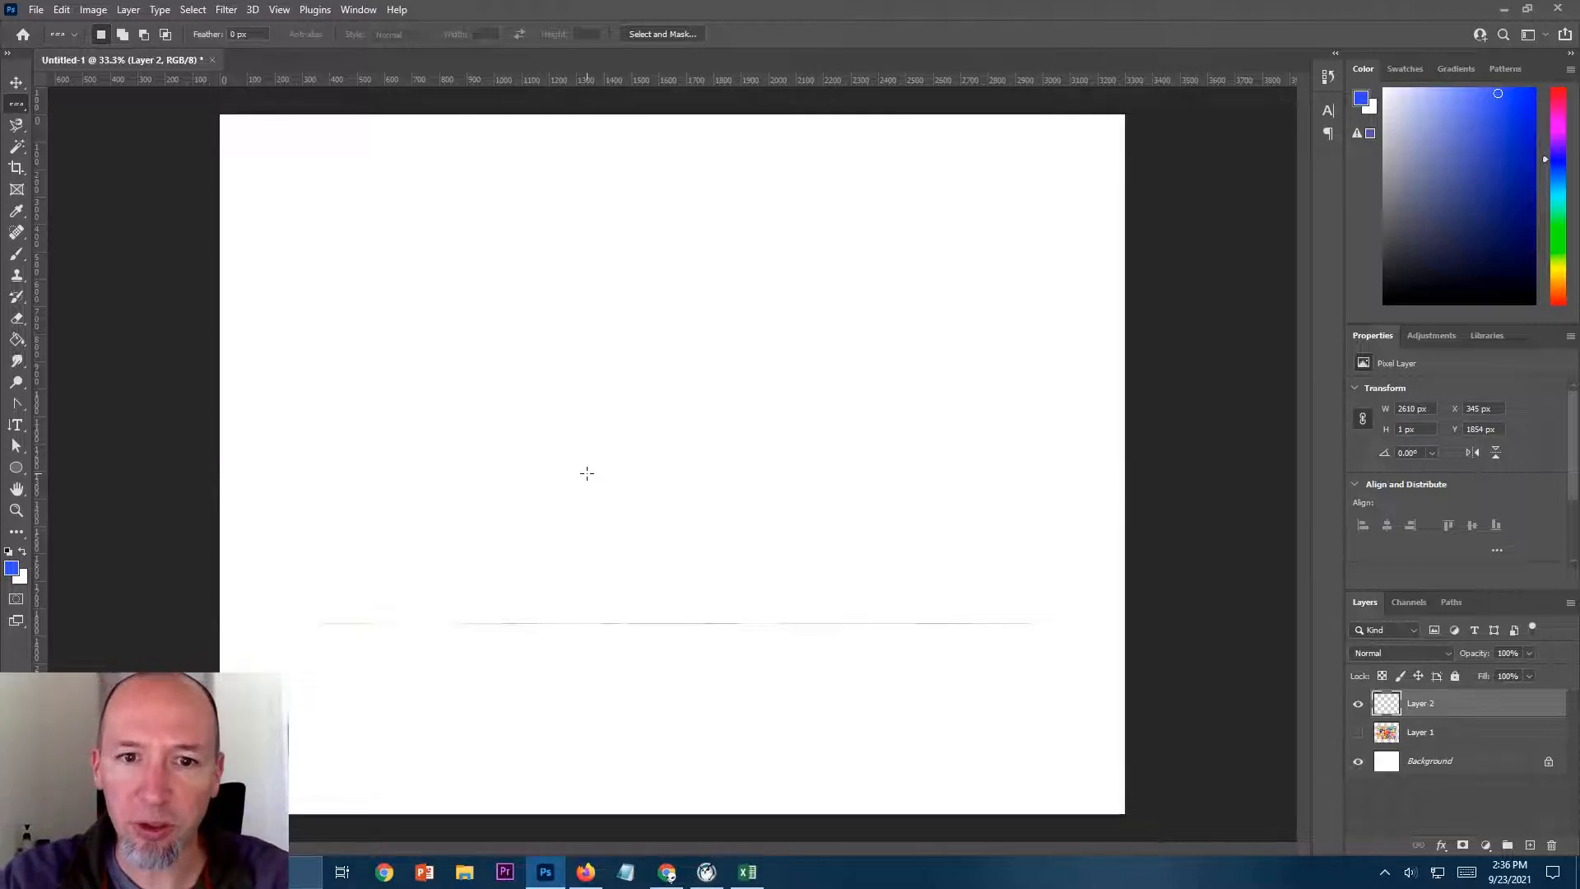
key(ctrl+t)
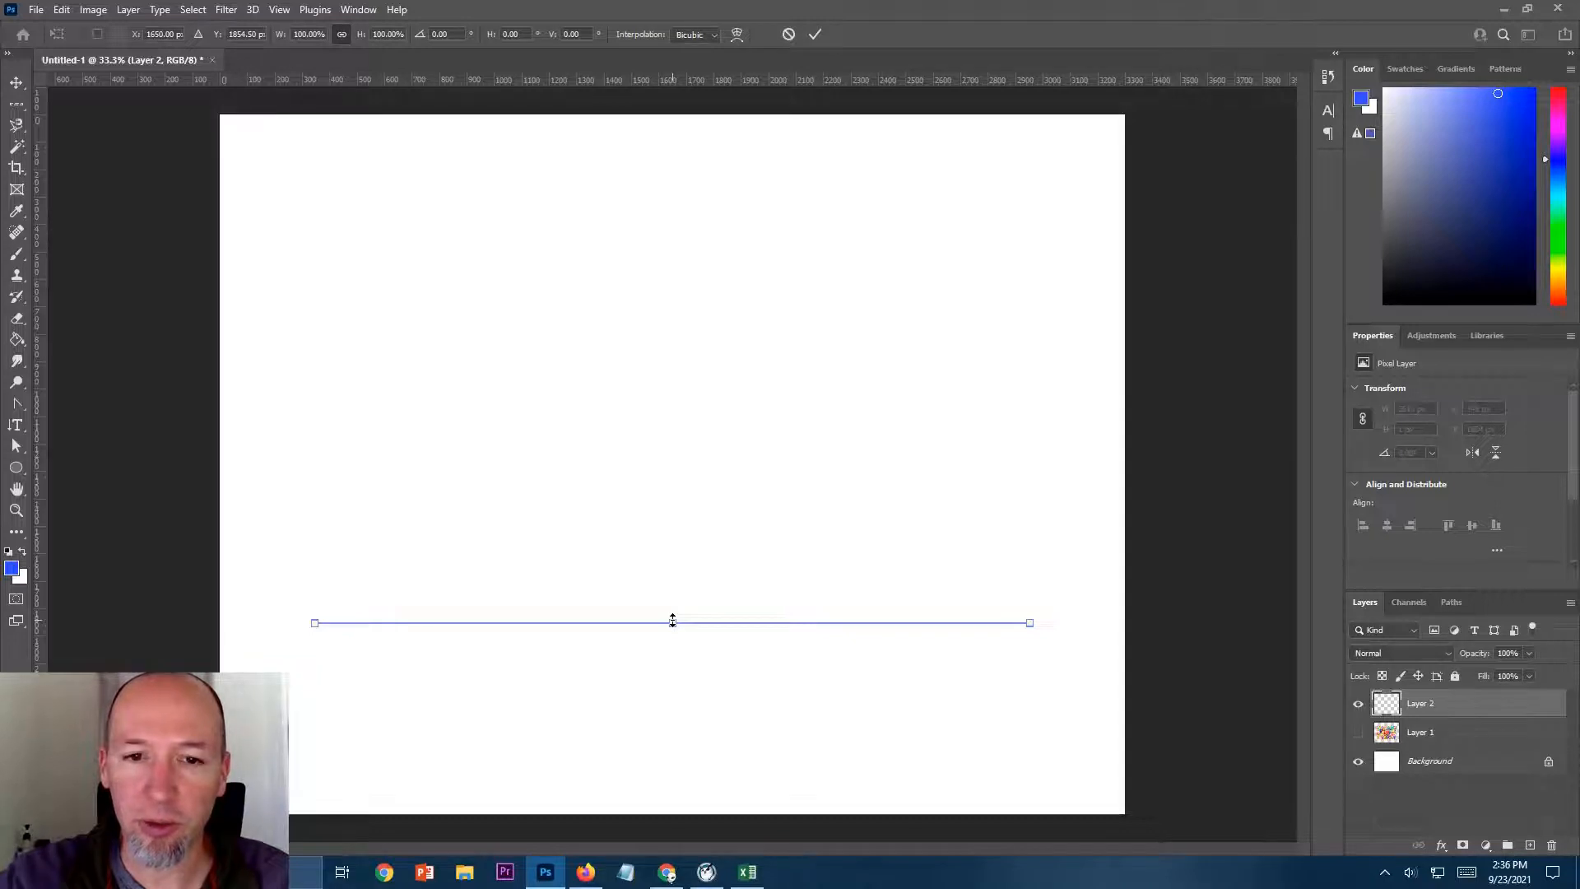
mouse_move(673, 621)
mouse_down()
mouse_move(673, 588)
mouse_move(680, 619)
mouse_move(683, 606)
mouse_up()
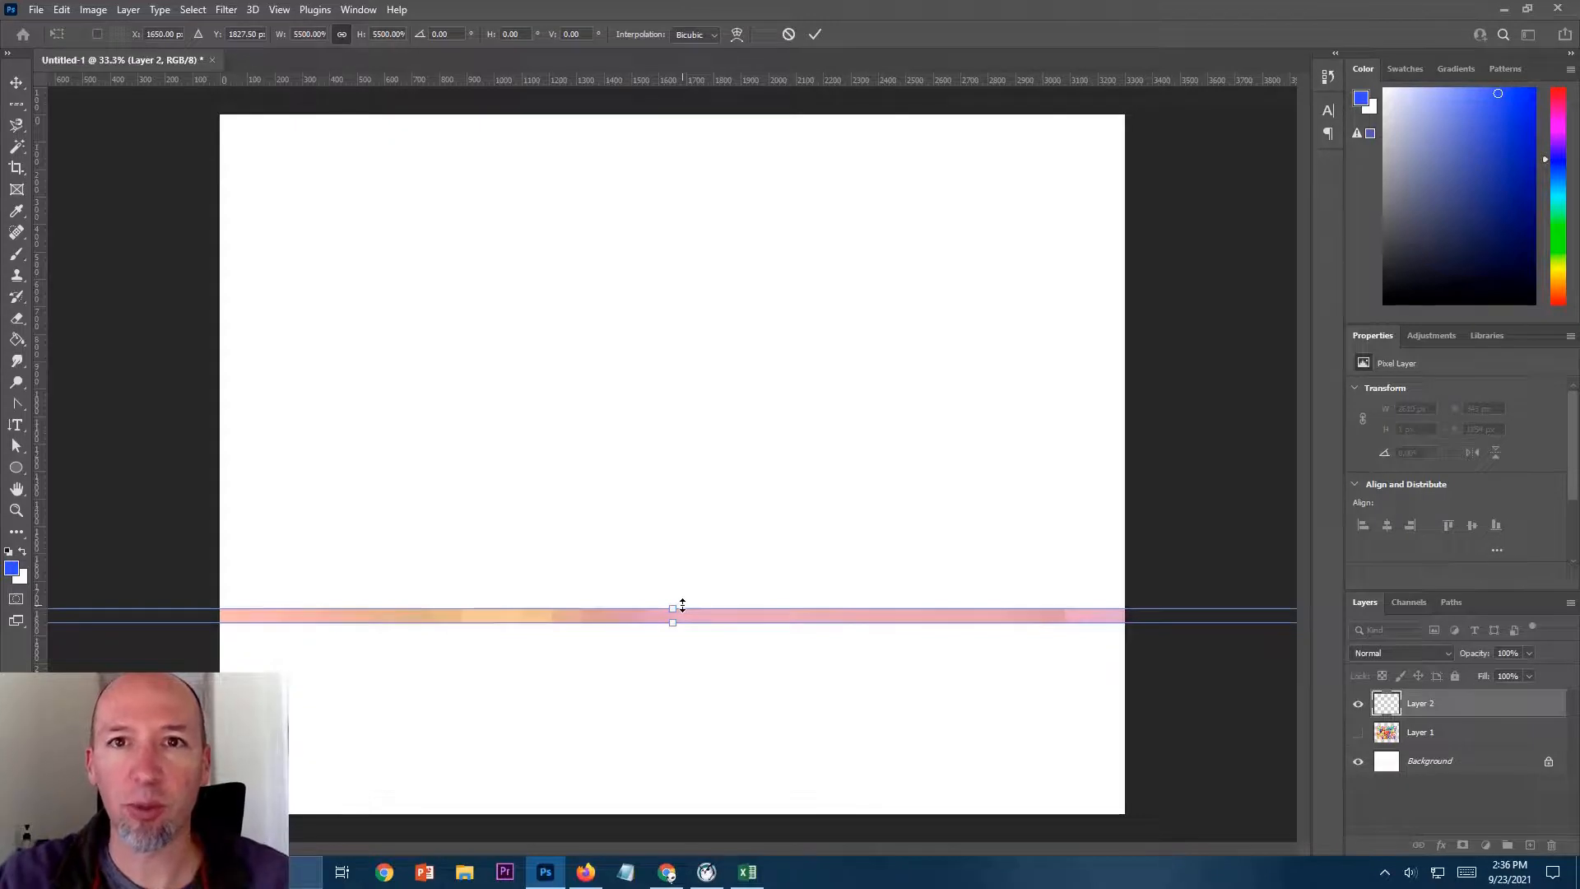
click(790, 36)
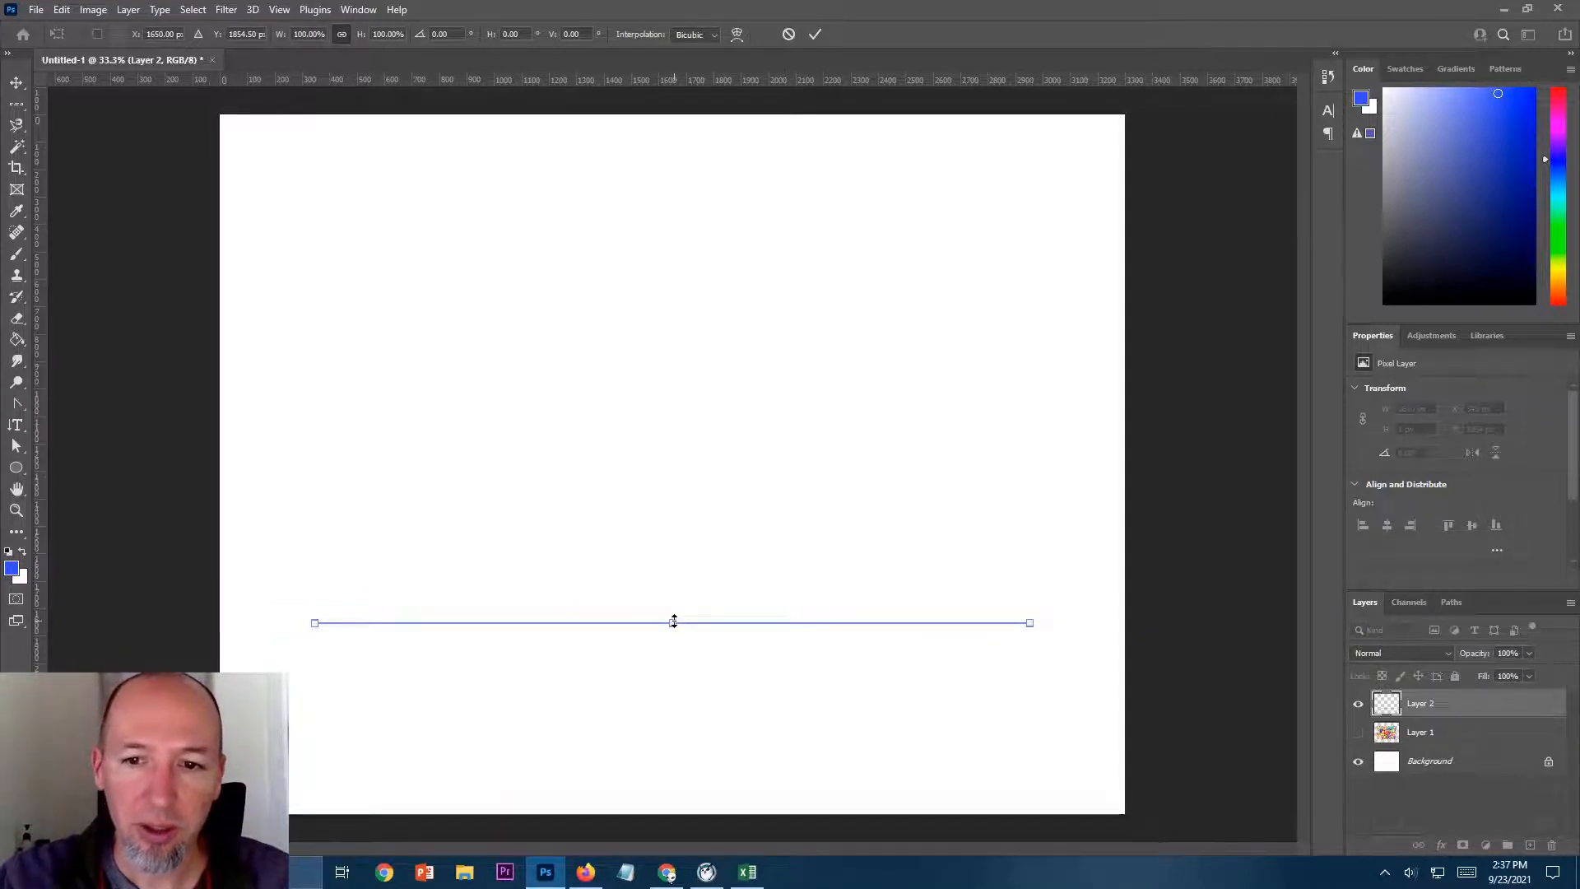
Step: Stretch the pixel row upward into a strip about 391 px high without widening it, and place a duplicate edge to edge above it
drag(673, 621, 680, 514)
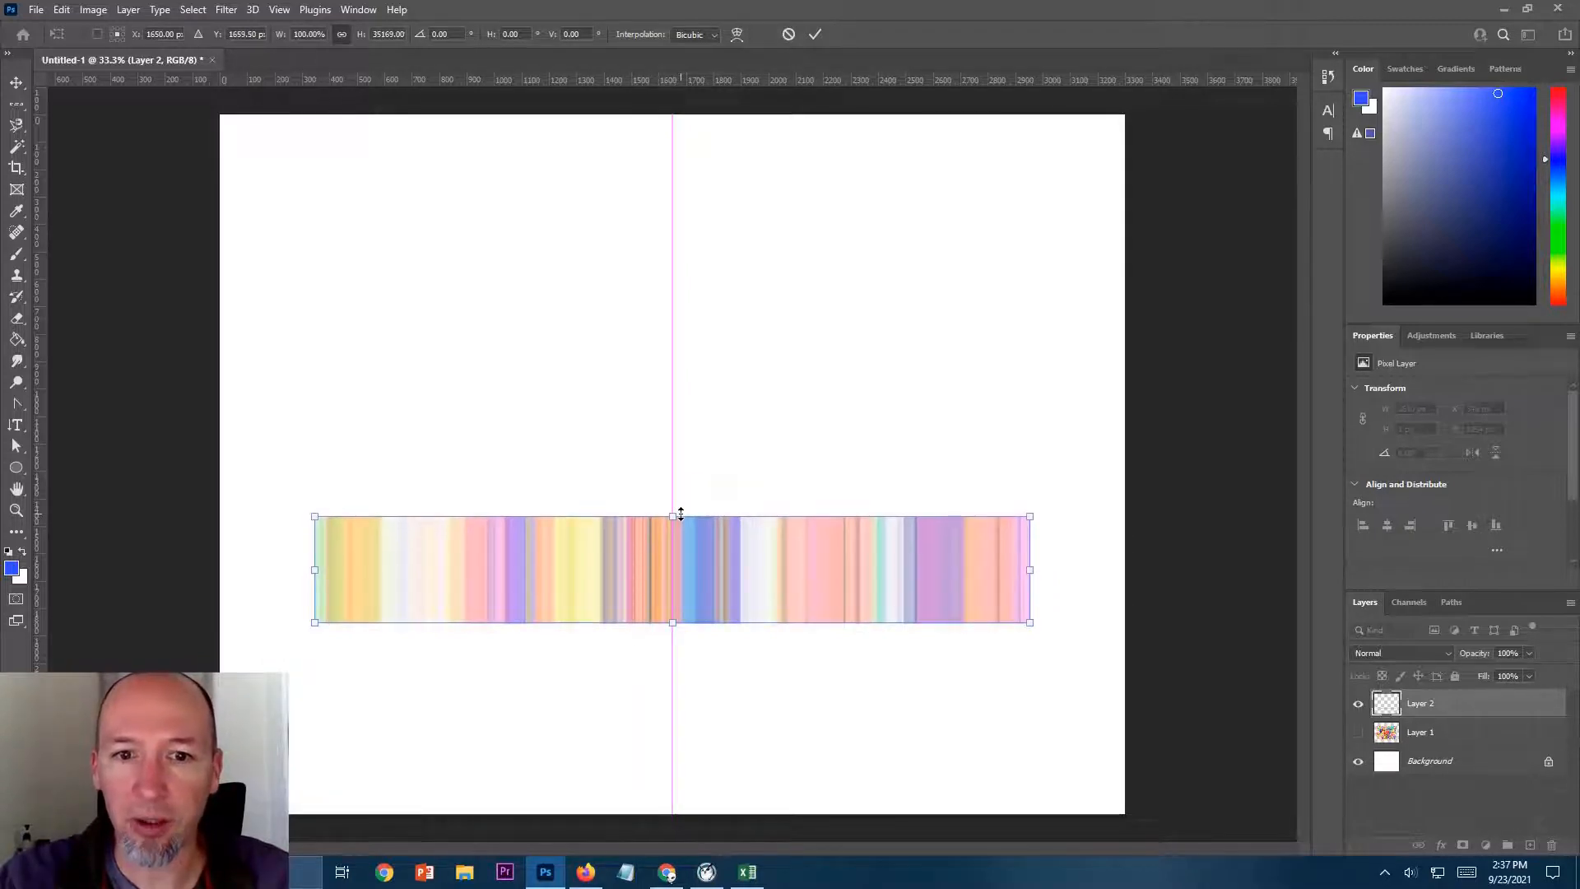
key(Return)
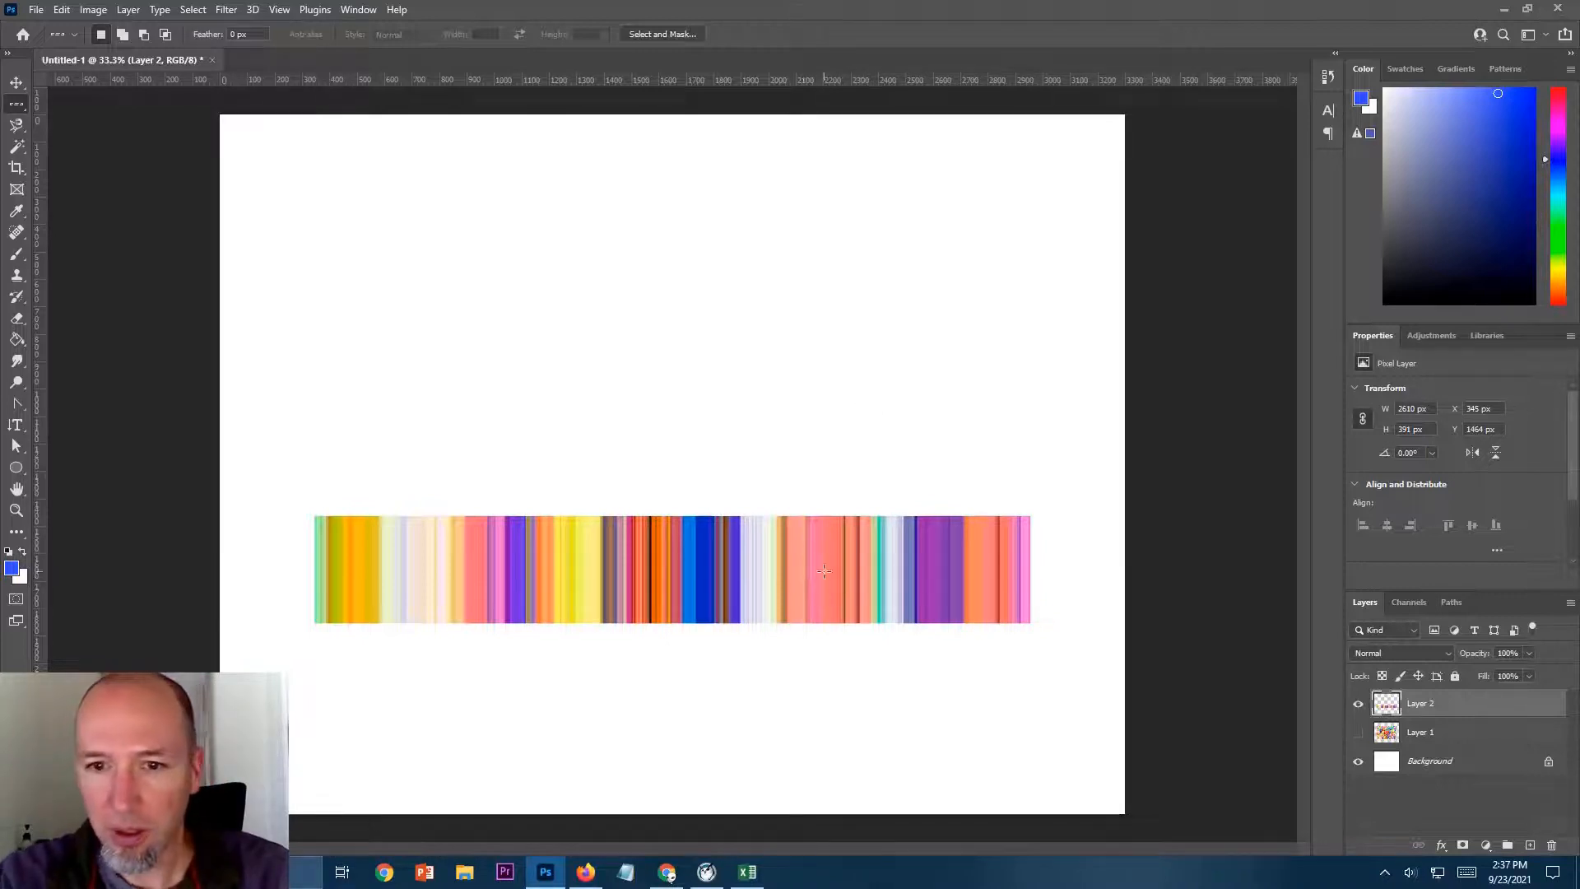
click(15, 84)
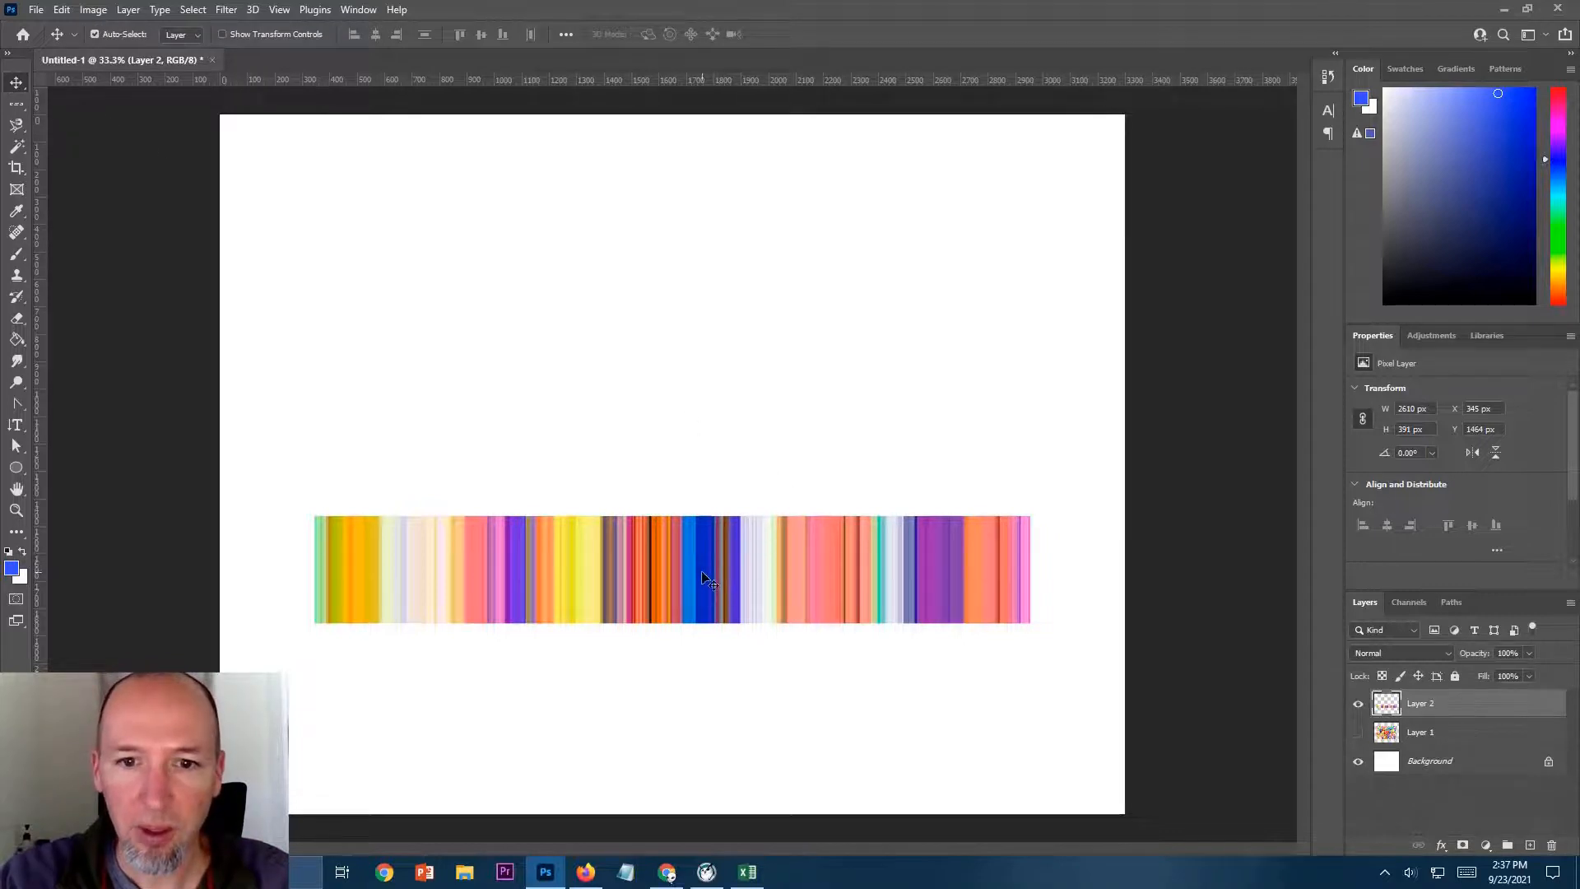
drag(701, 571, 699, 561)
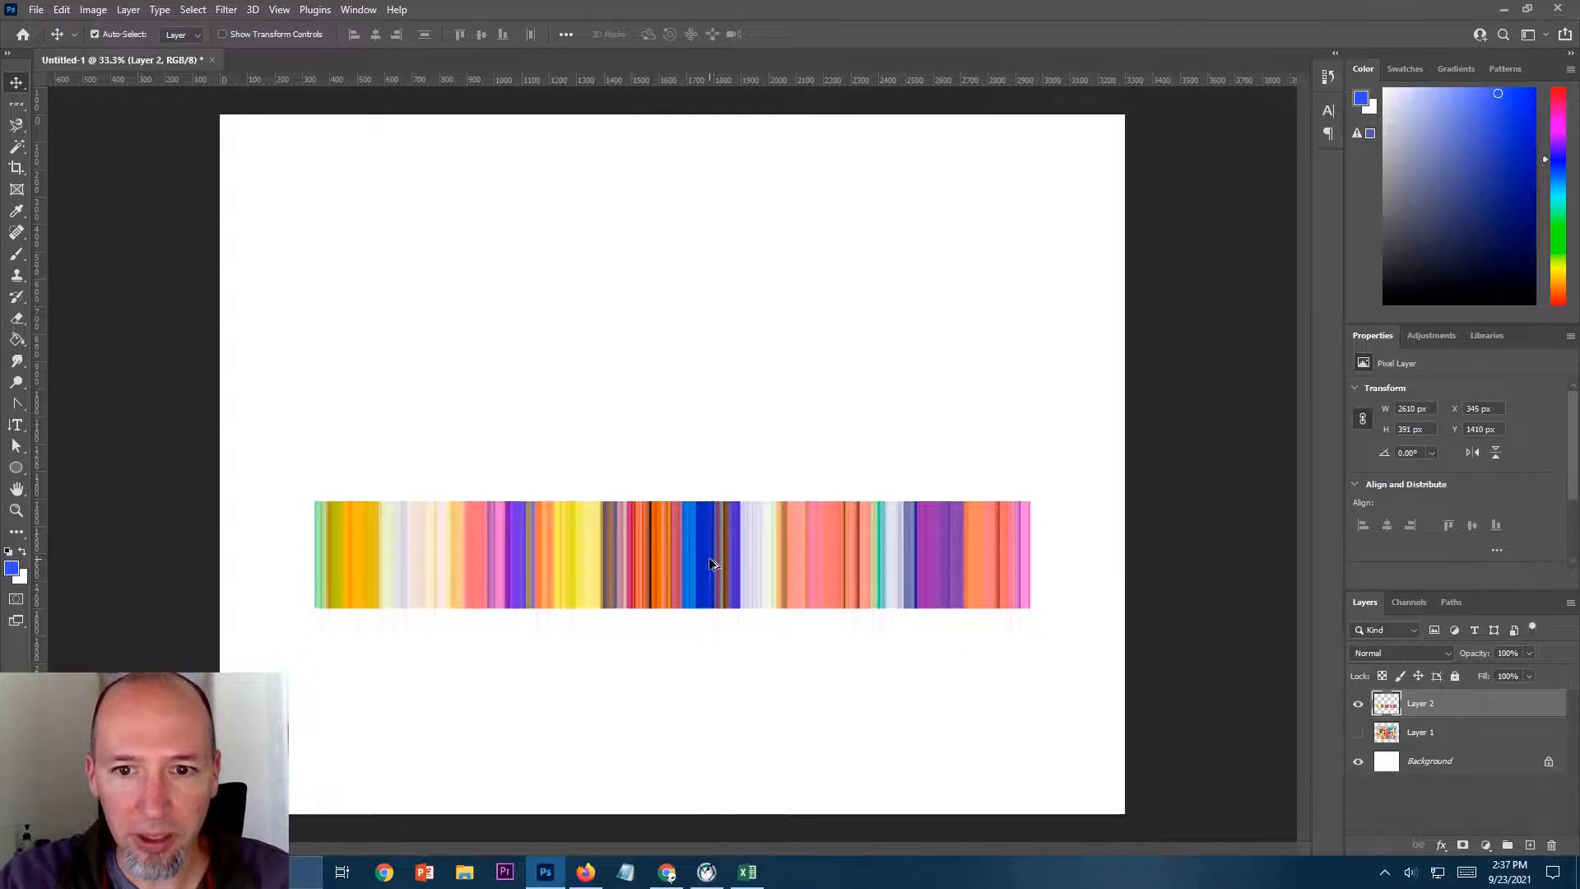
drag(713, 559, 709, 452)
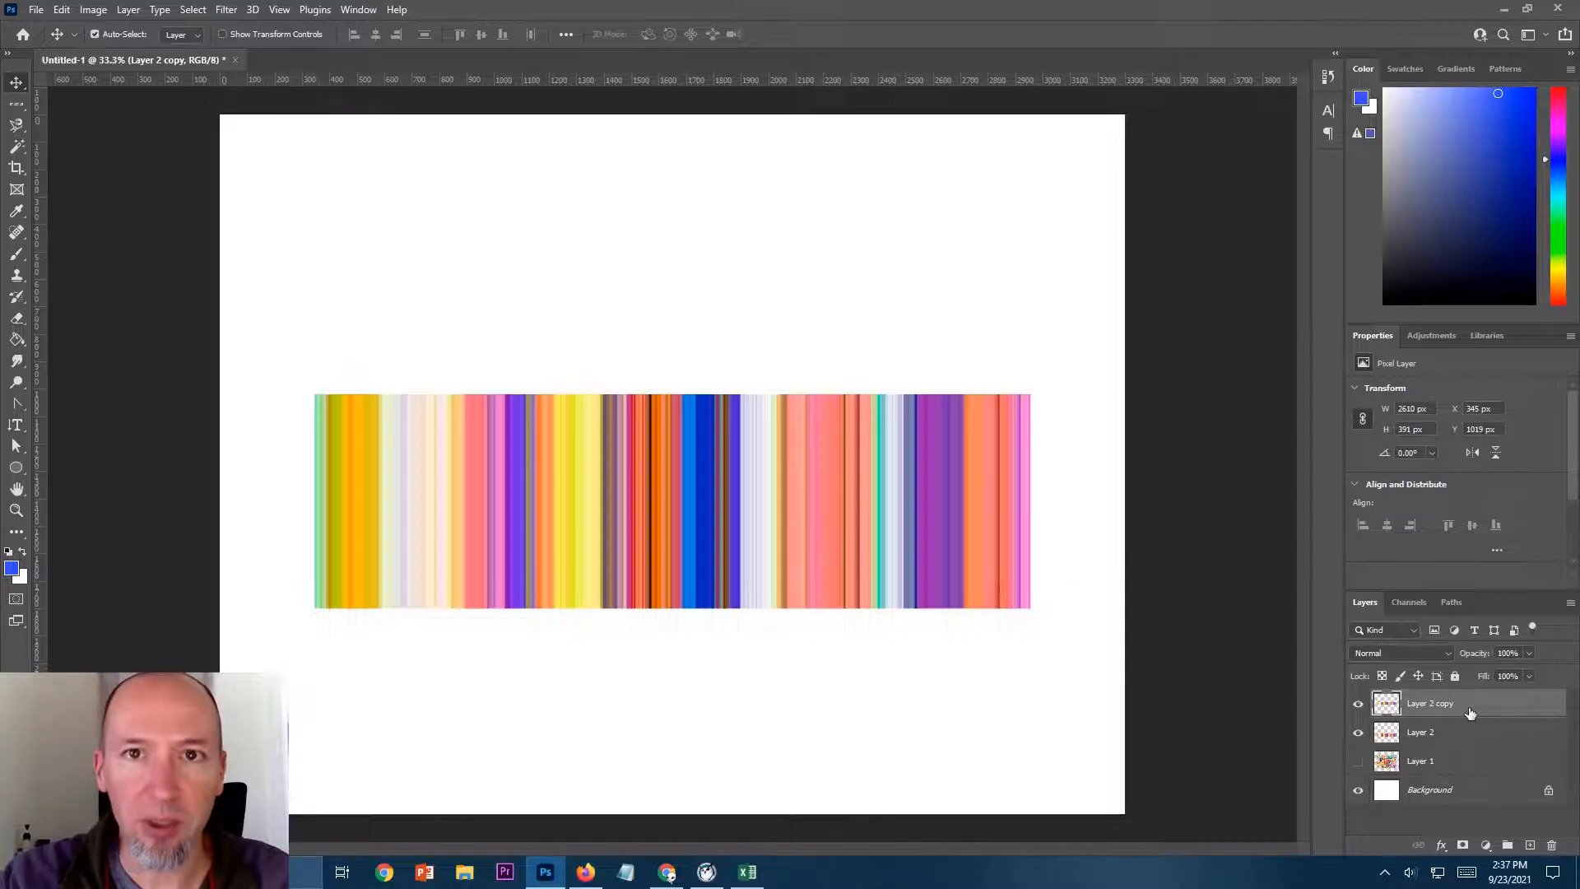
Step: Apply a Perspective transform to the upper strip, narrowing its top edge almost to a point at the centre
click(62, 9)
mouse_move(183, 387)
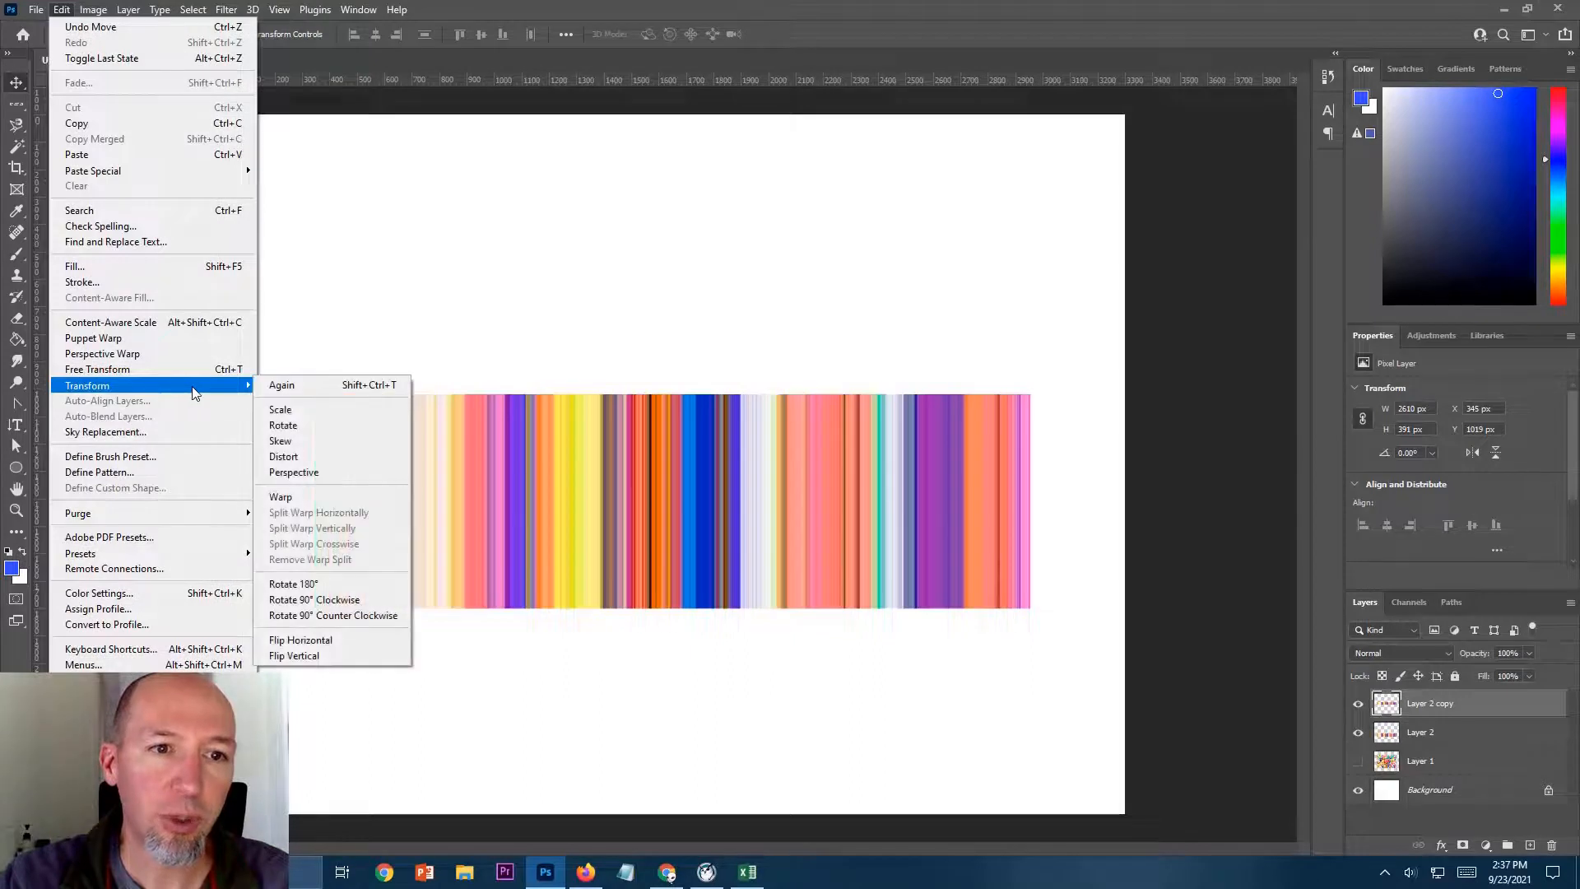
click(323, 472)
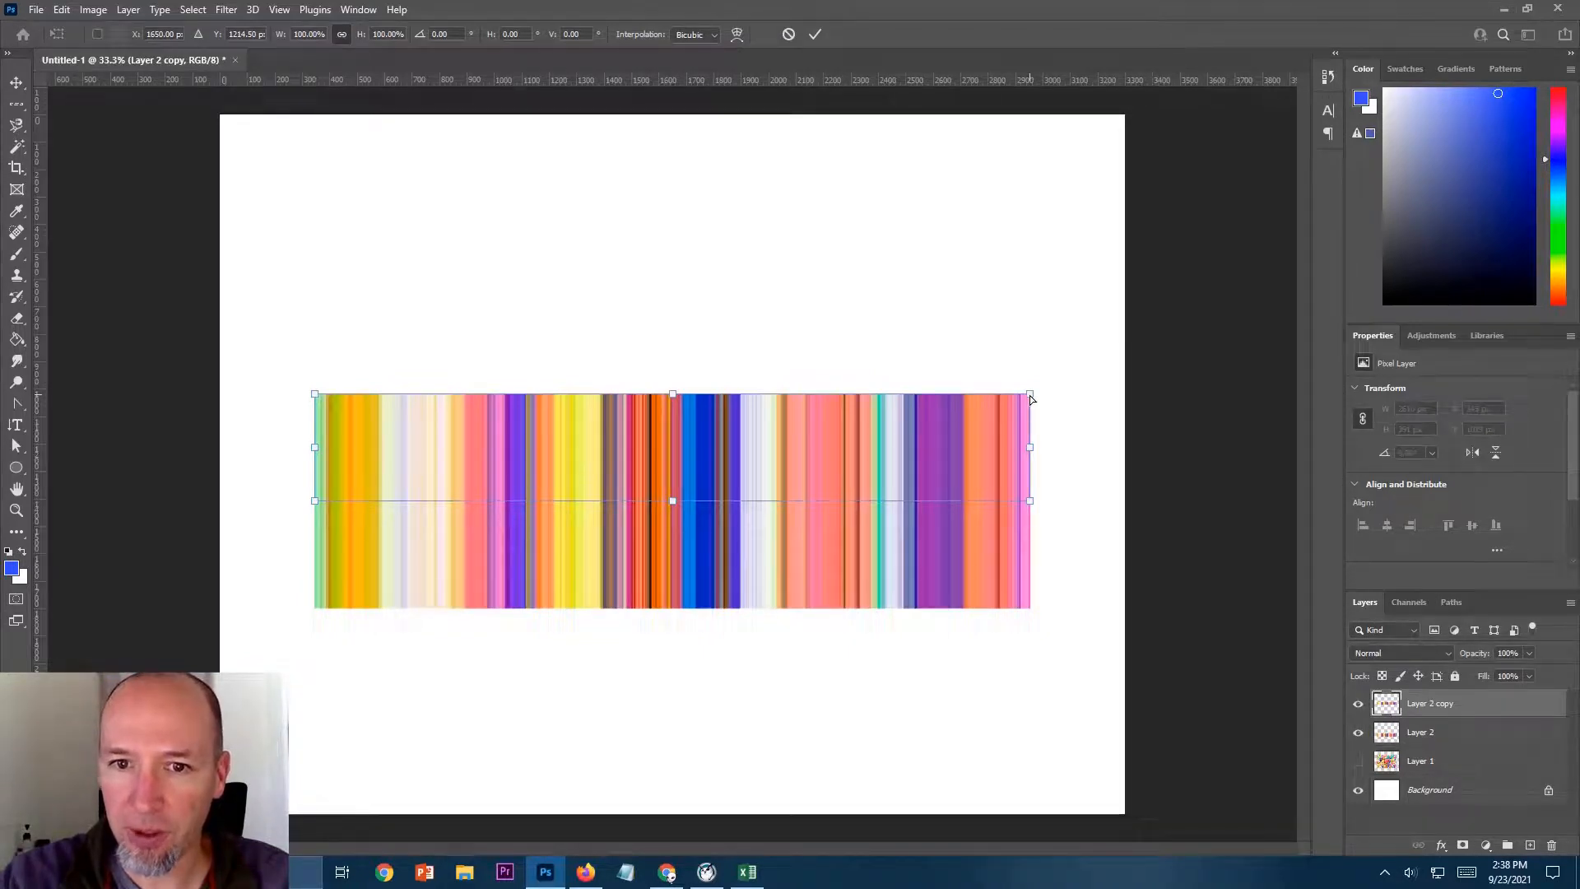
drag(1031, 399, 680, 412)
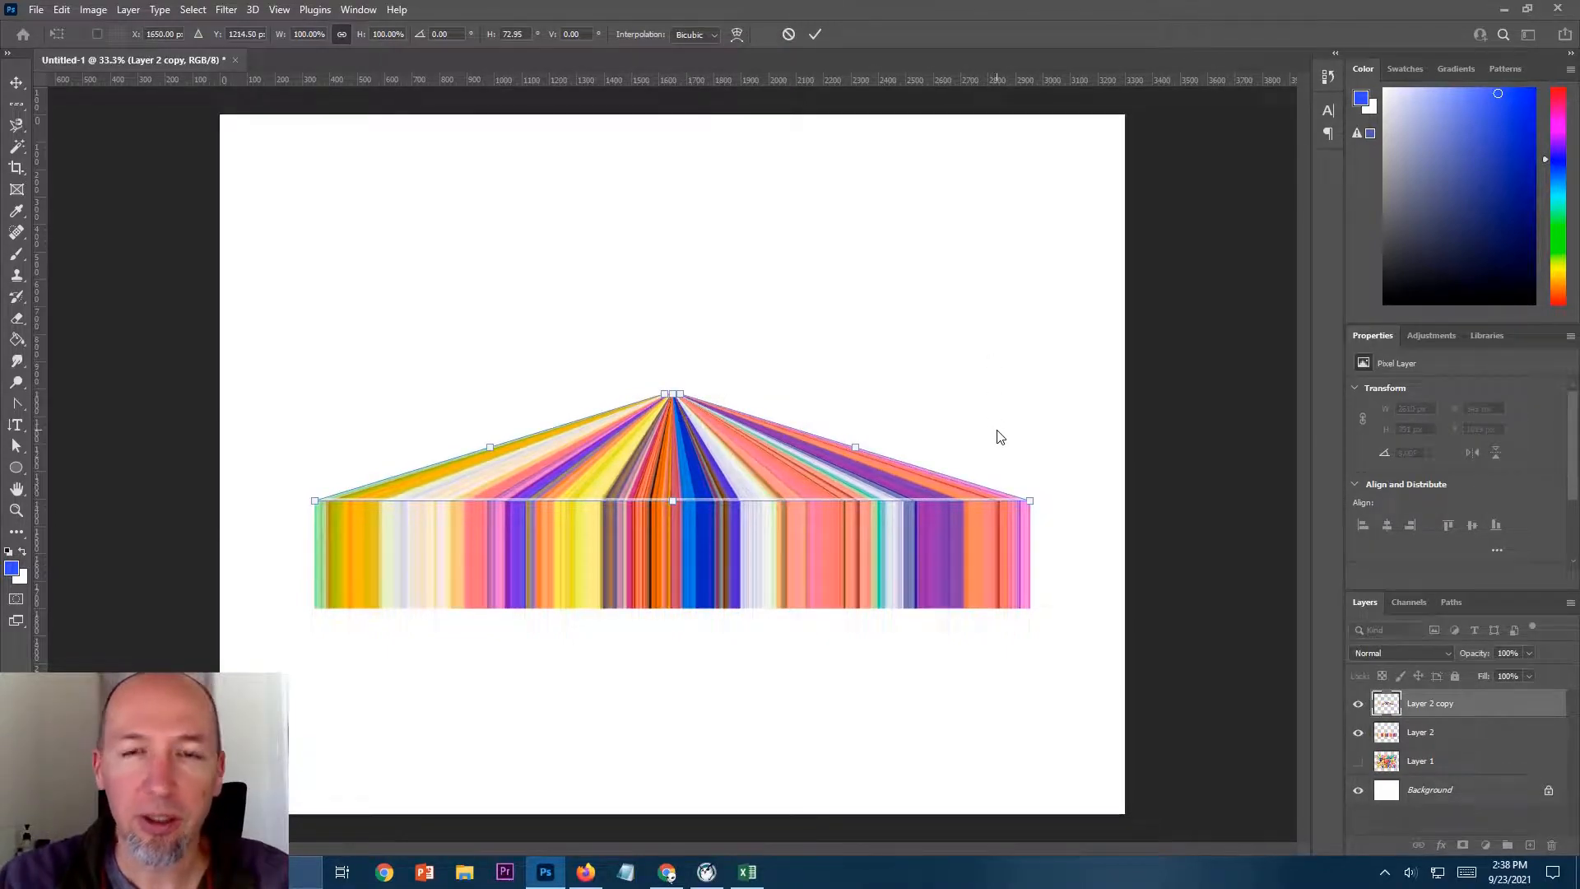
click(814, 36)
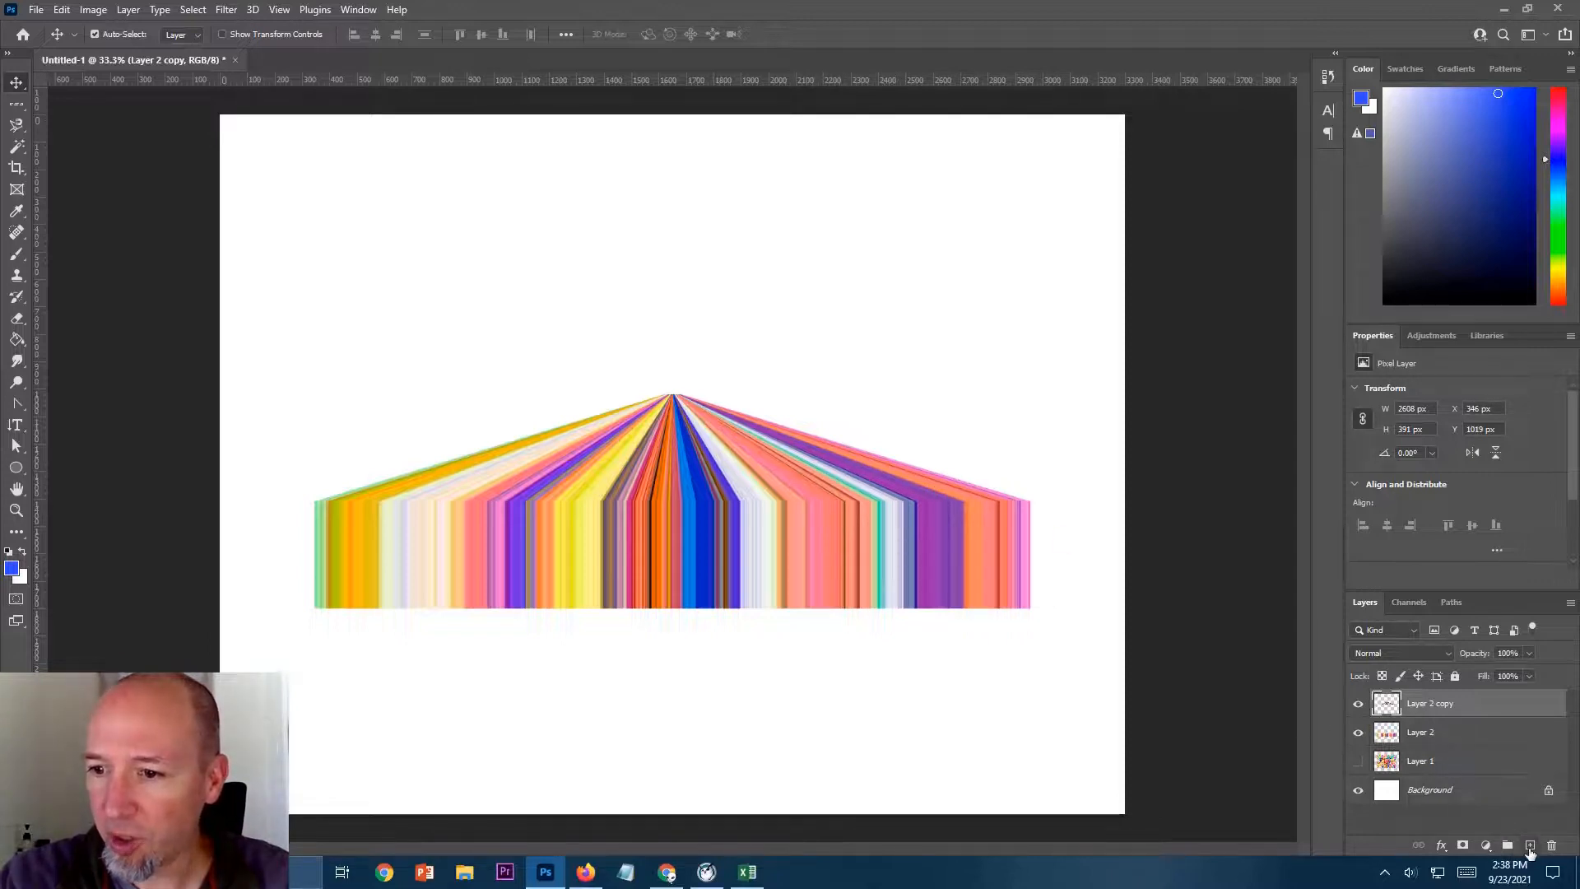
Step: Add a new empty layer and place it directly above the Background layer
click(1530, 847)
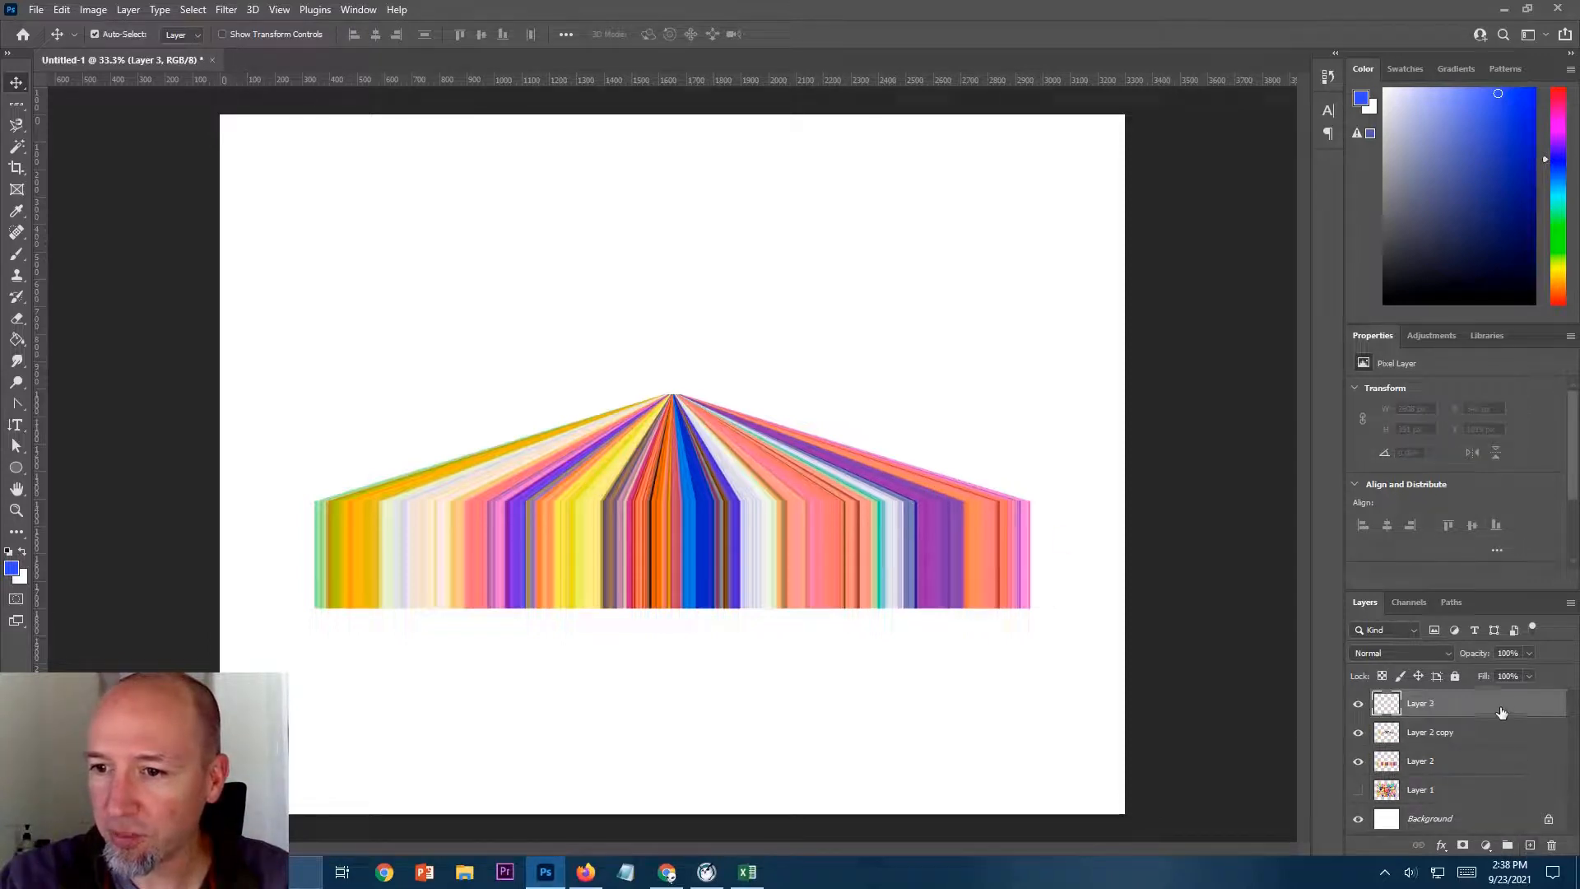
drag(1501, 719, 1511, 805)
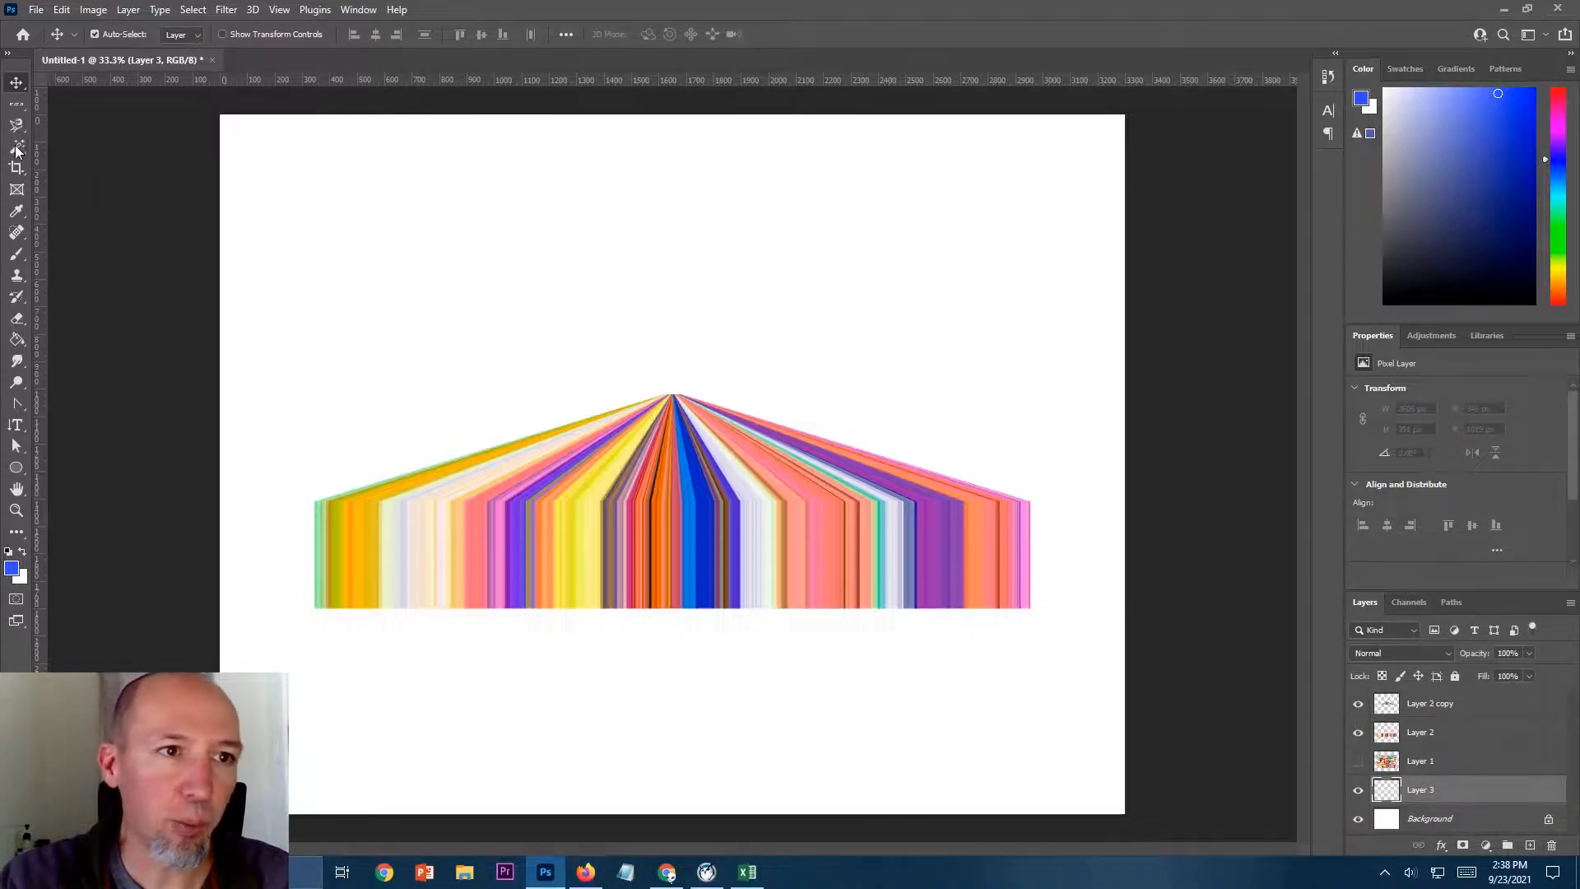
Step: Paint one centred black dab on the new layer with a soft round brush of 5000 px and 0% hardness
click(16, 253)
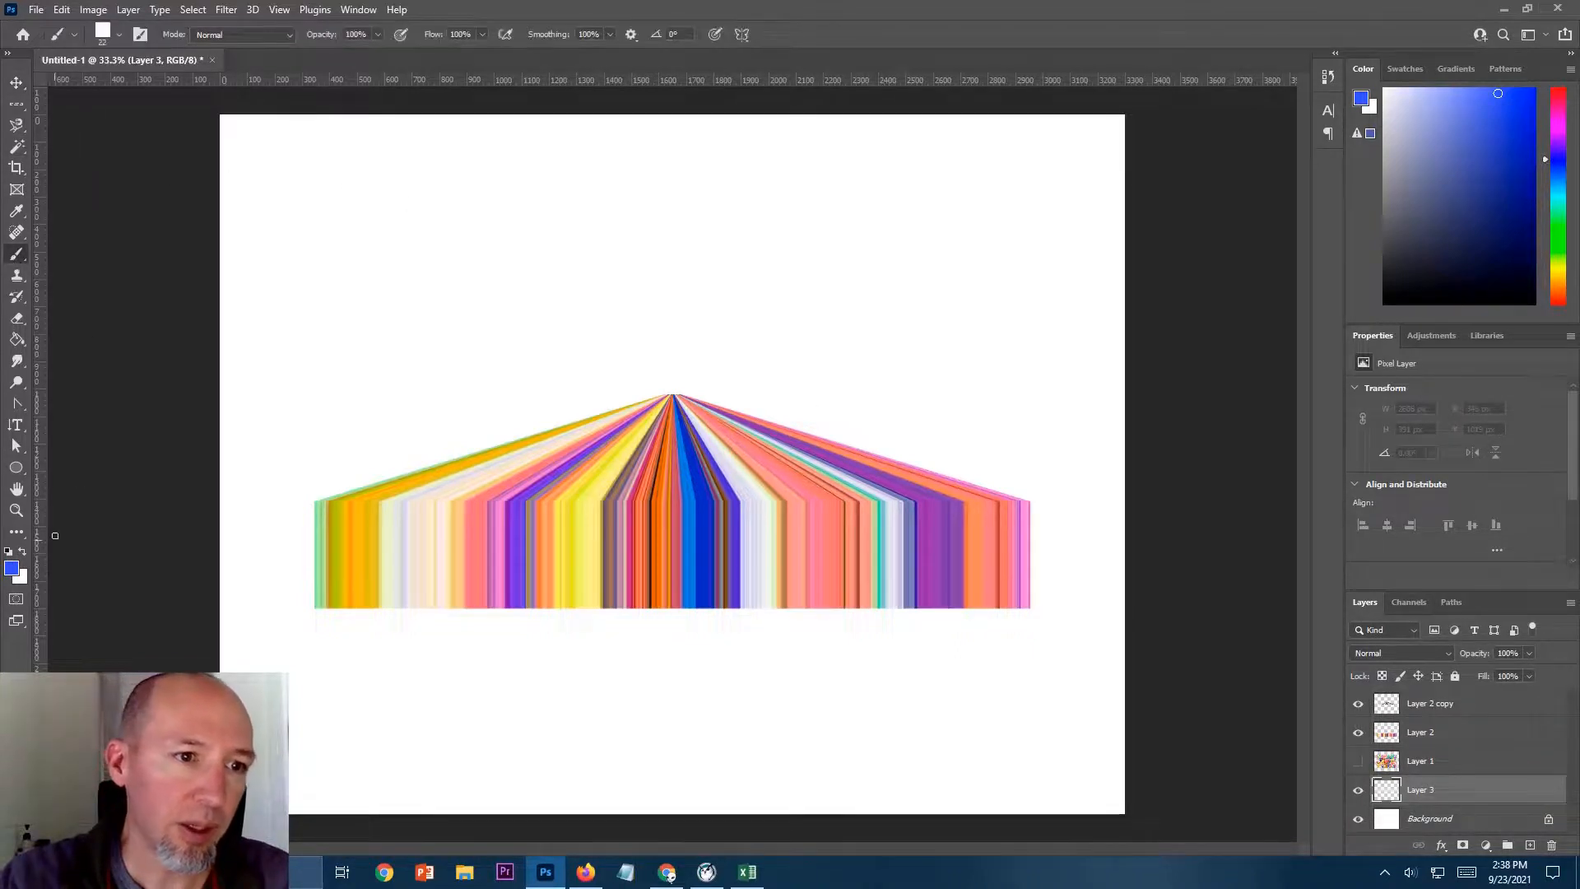
click(10, 551)
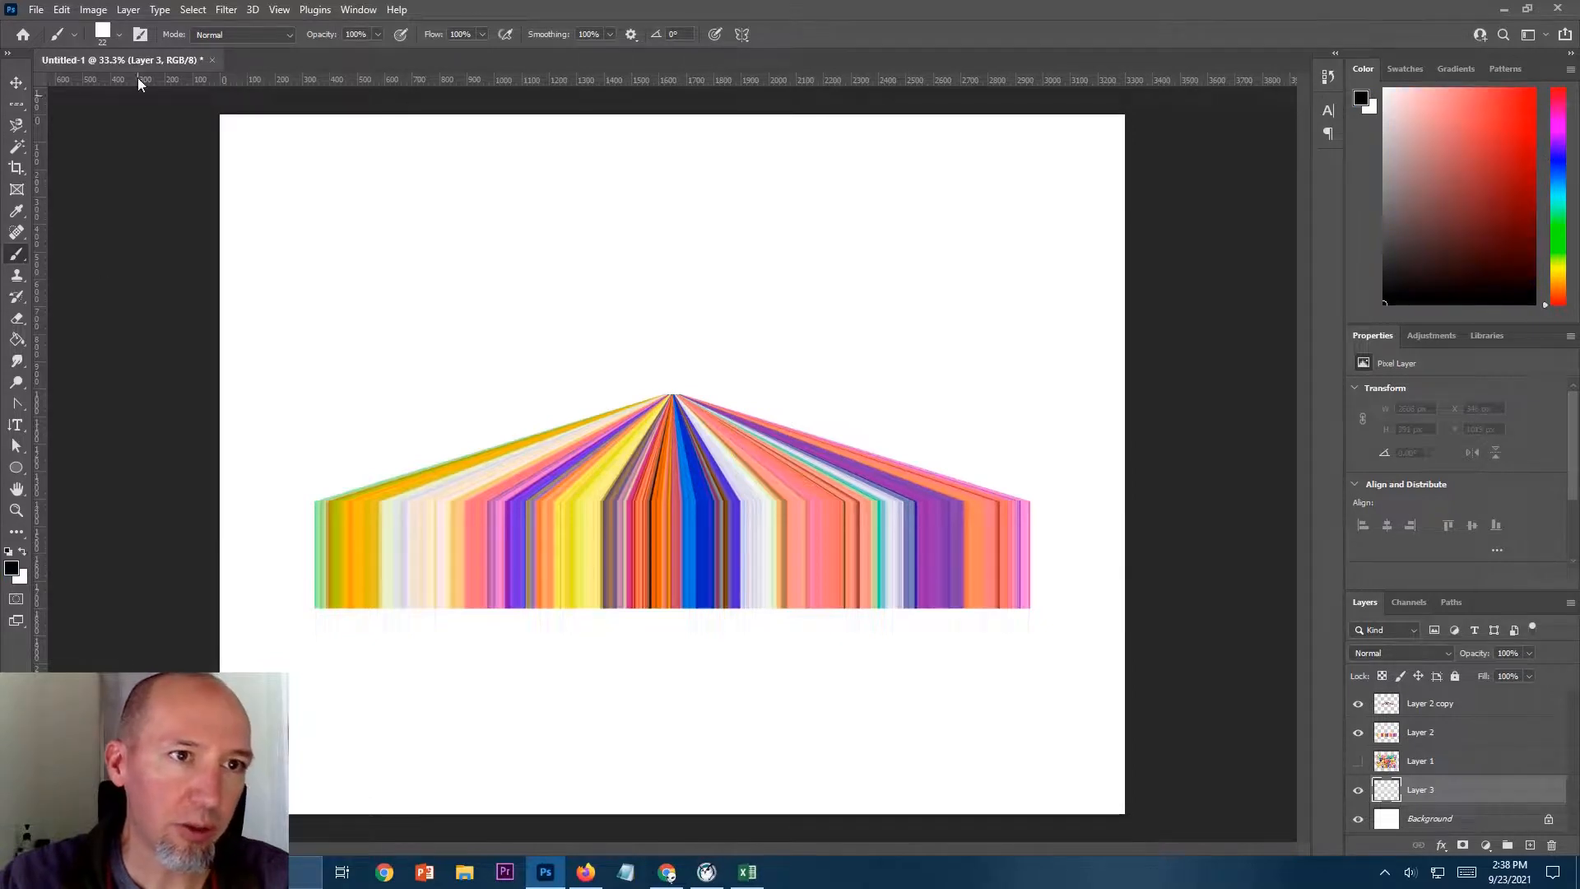
click(120, 35)
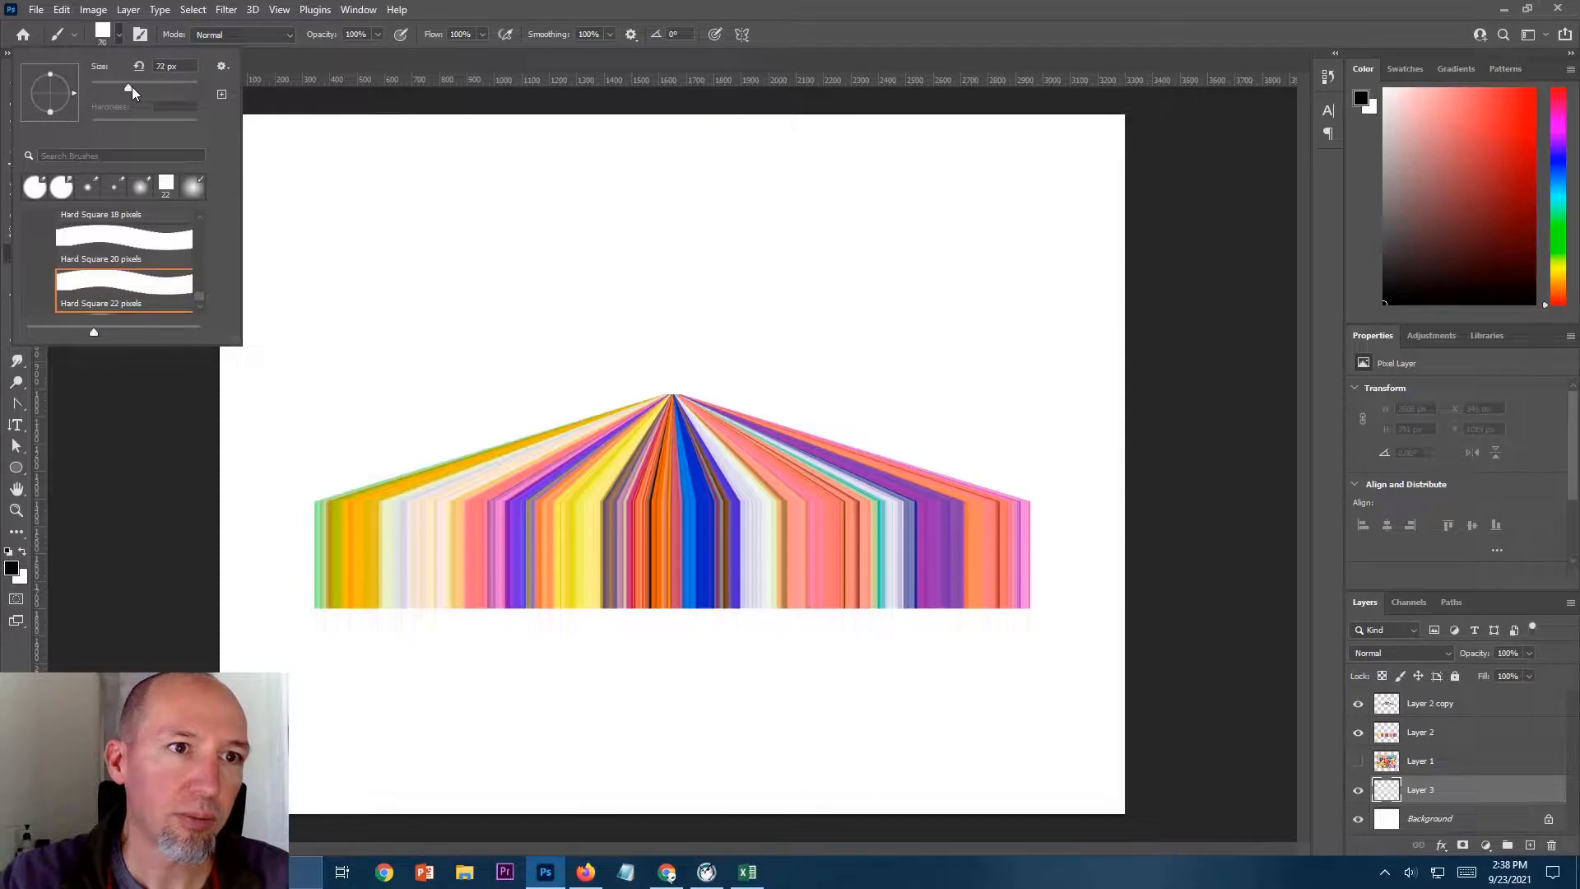
drag(156, 86, 172, 86)
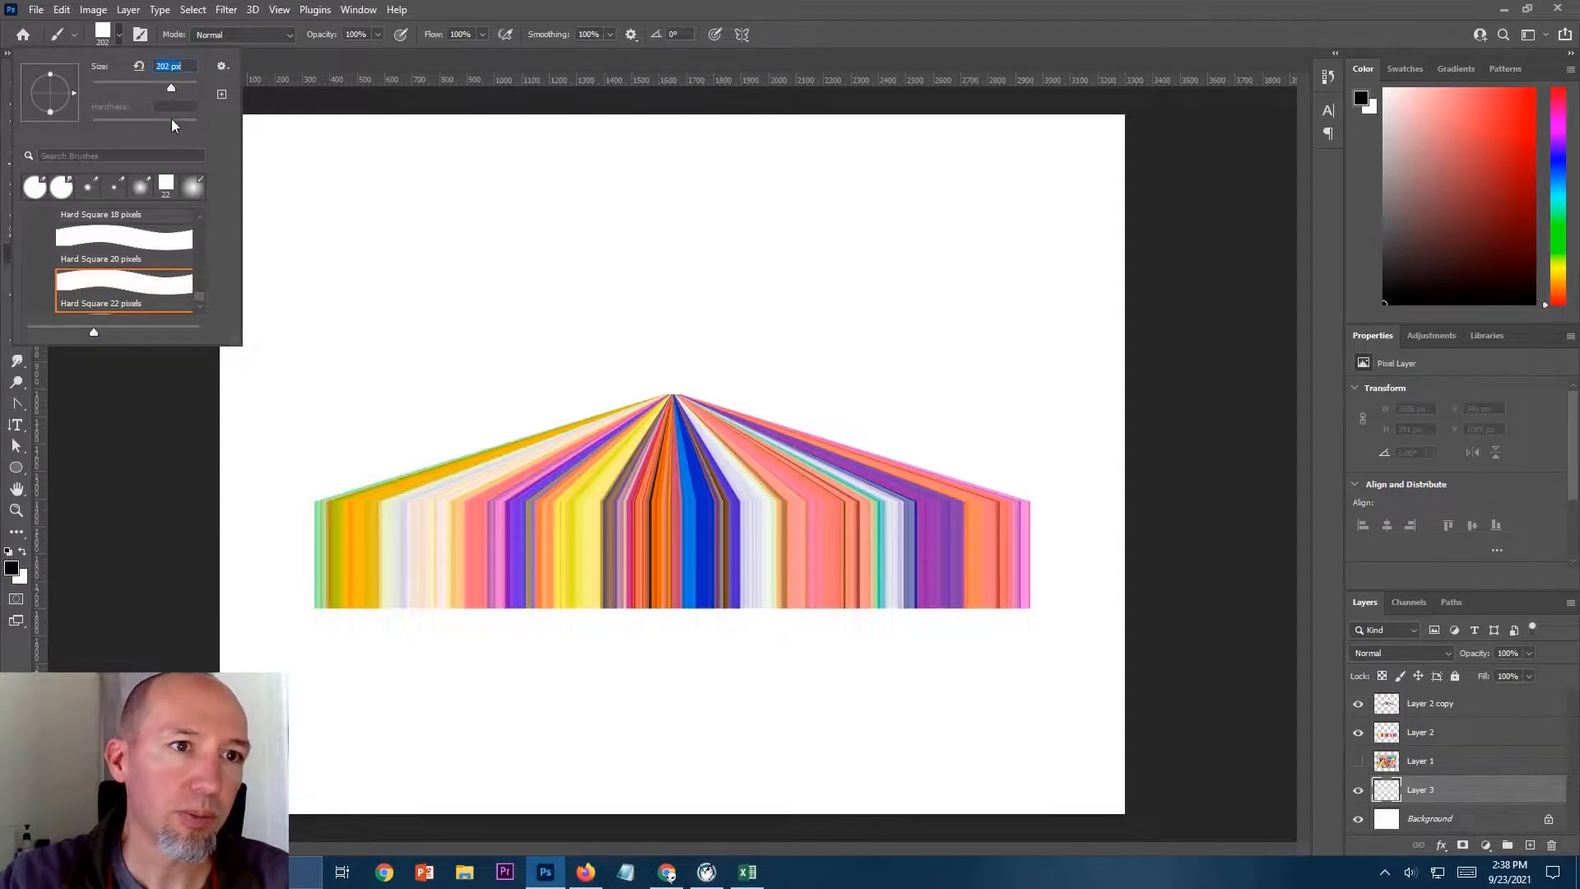
click(193, 196)
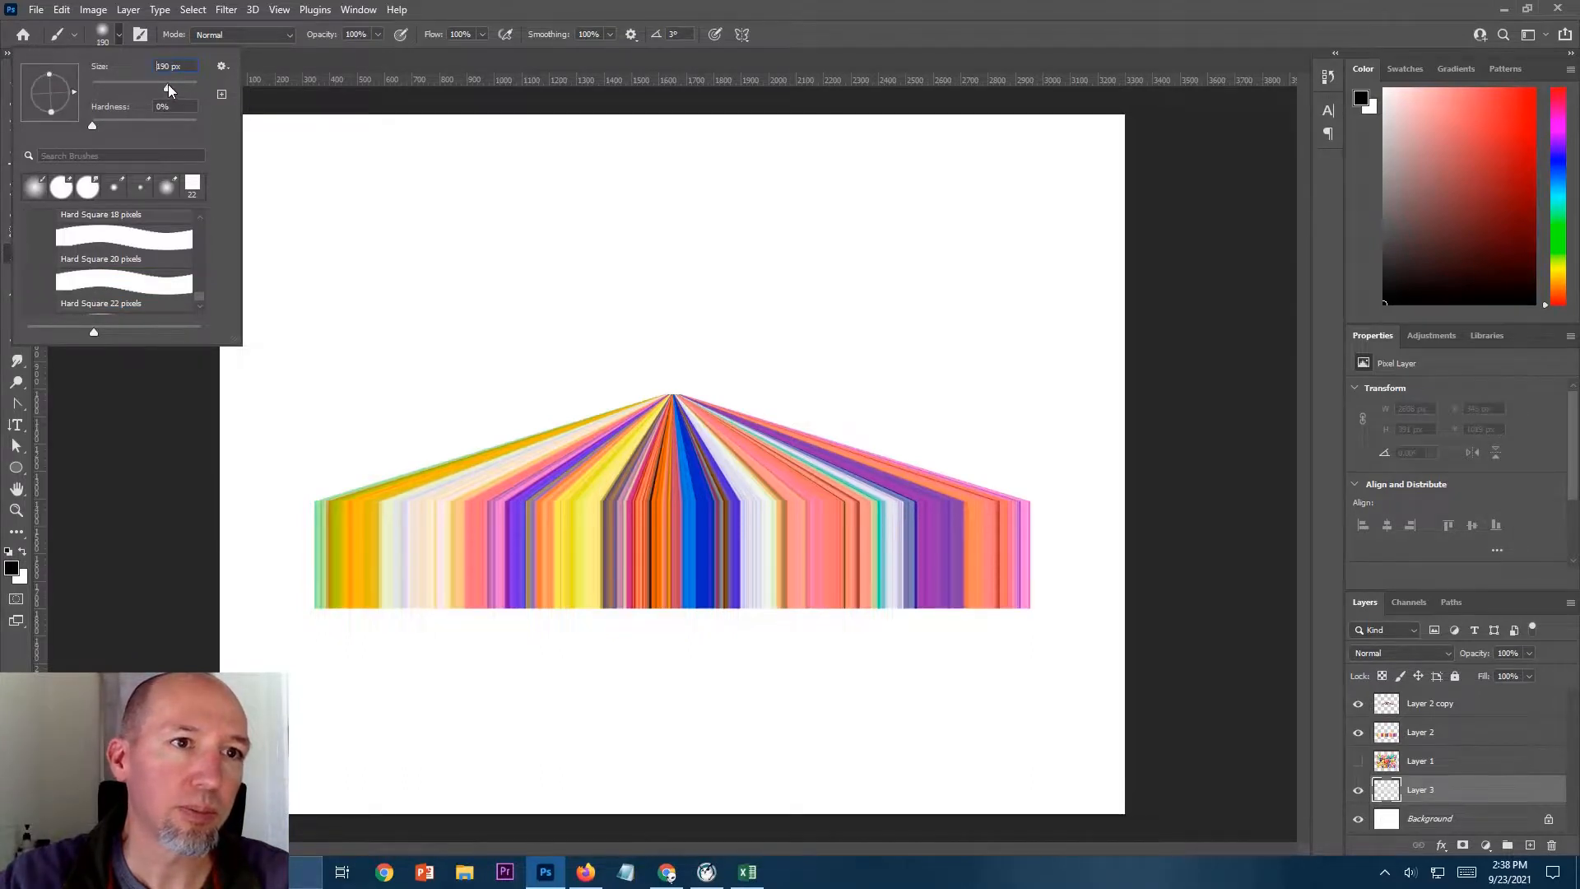
drag(168, 84, 201, 87)
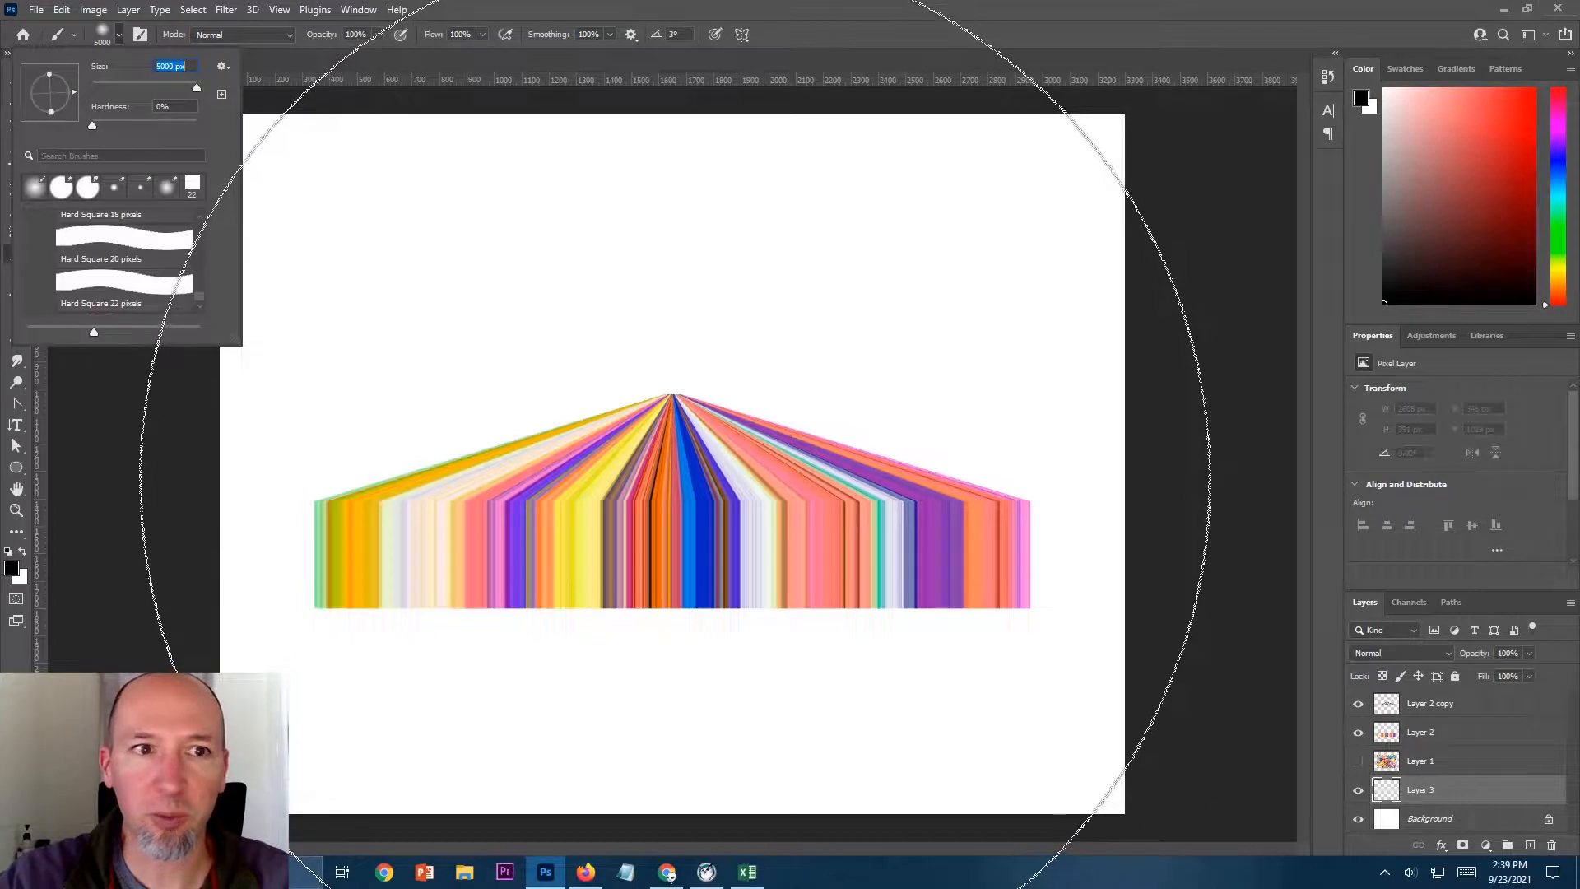
key(Return)
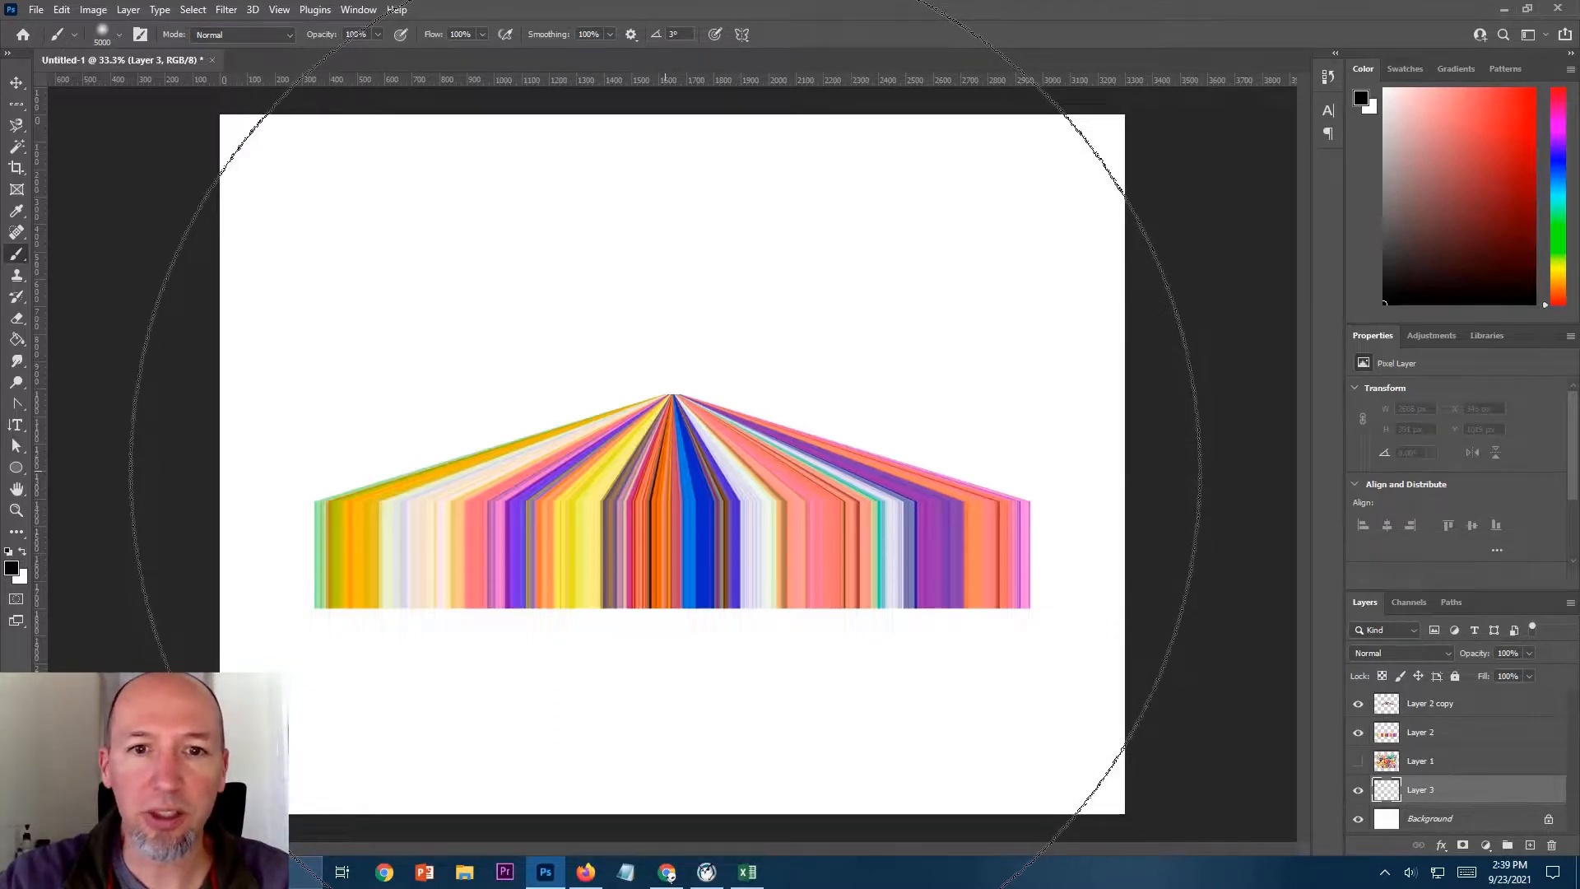
click(665, 461)
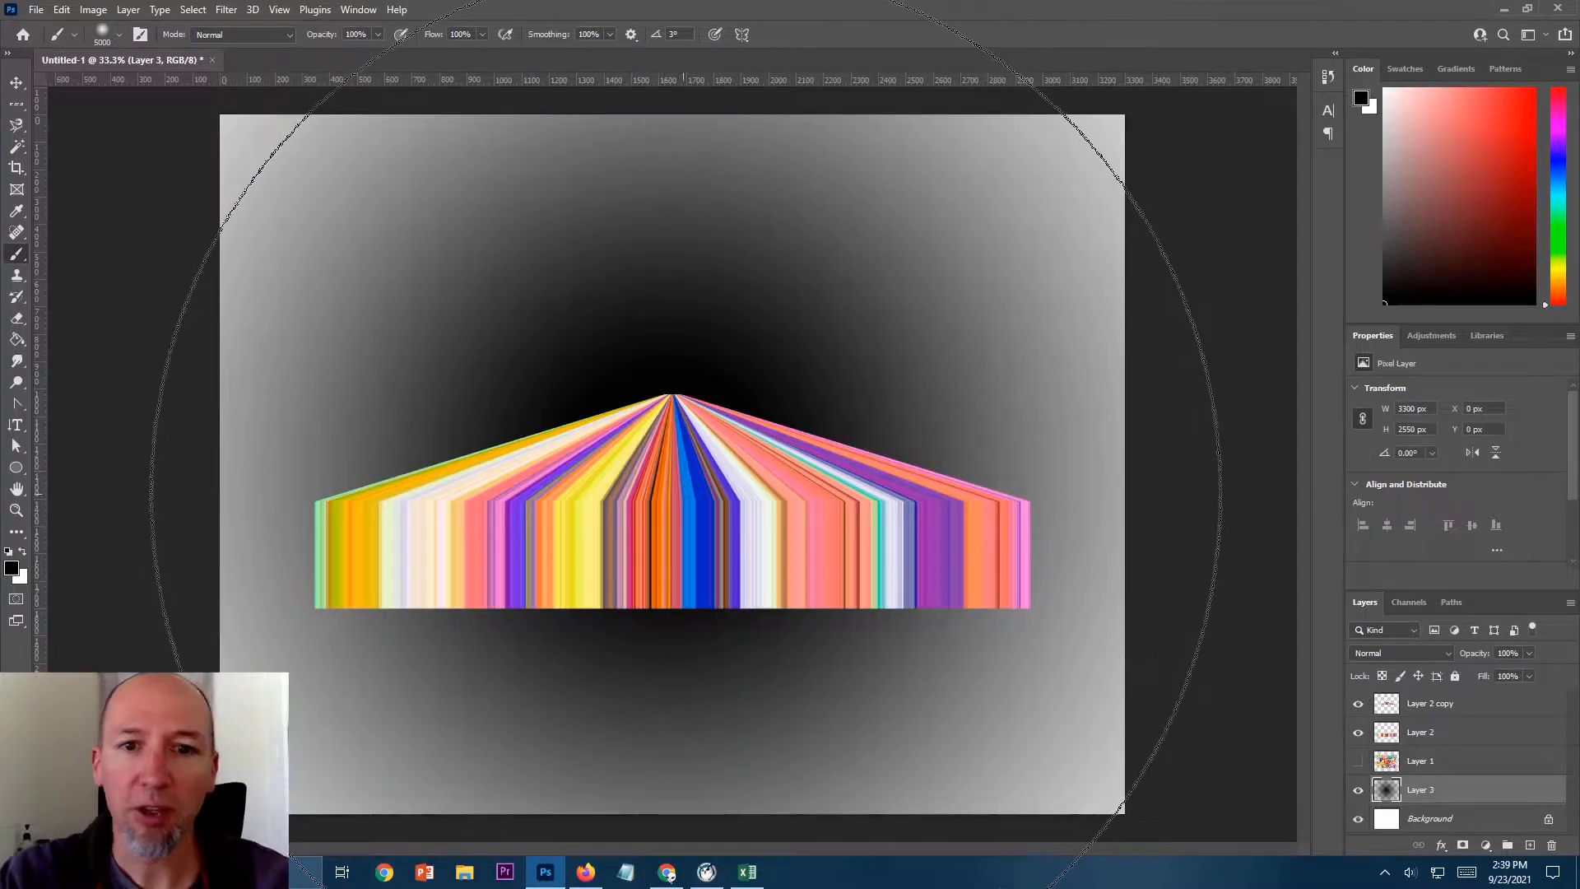